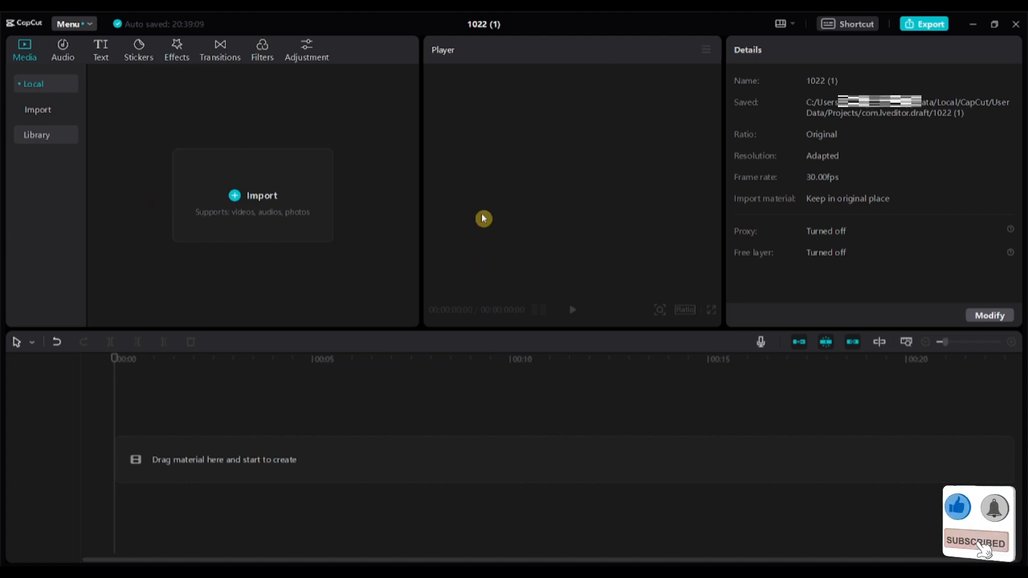
Rename the project to "electric text" in the project settings and save the change
{"action": "left_click", "coordinate": [996, 317]}
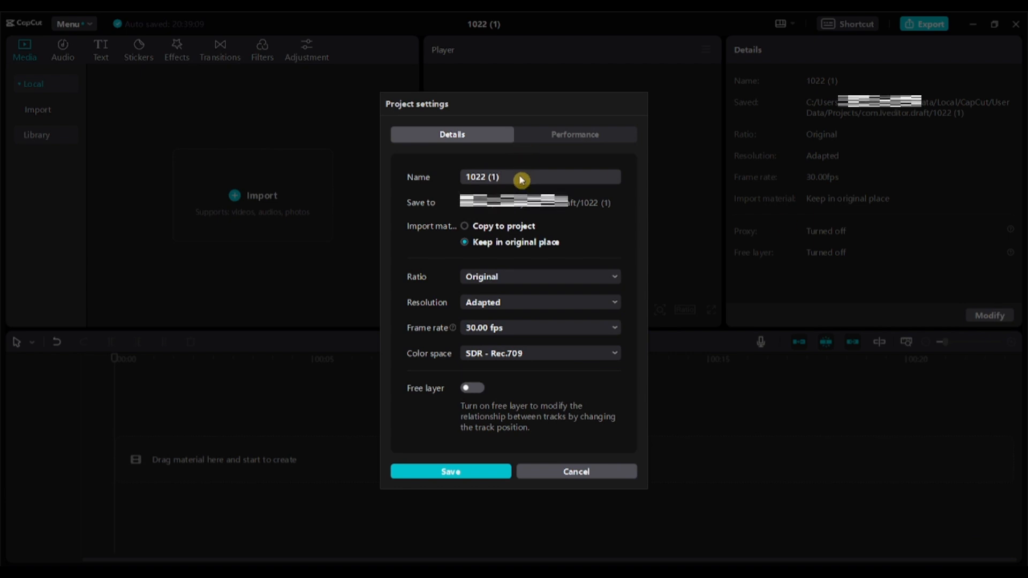
{"action": "type", "text": "ele"}
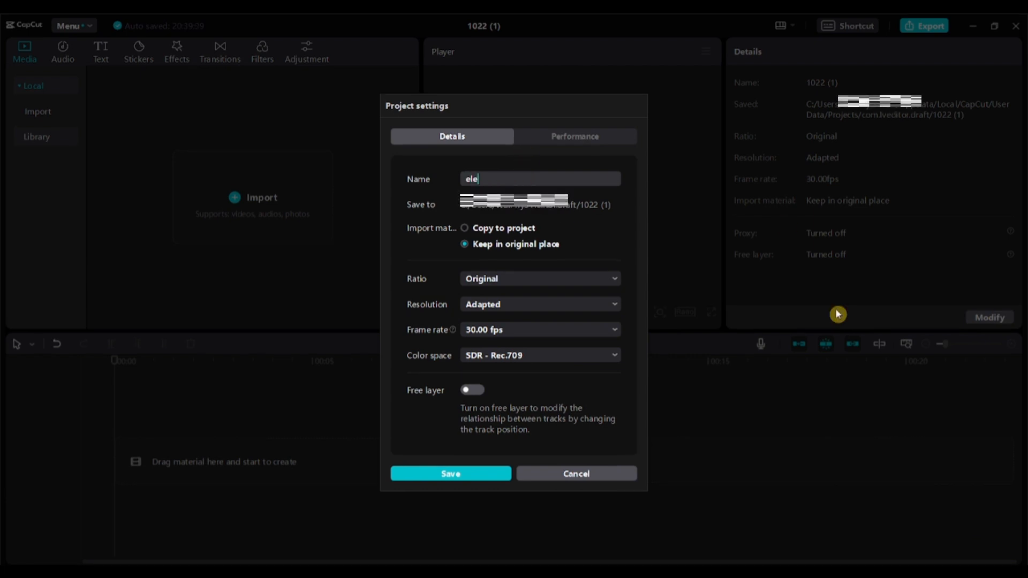
{"action": "type", "text": "ctric"}
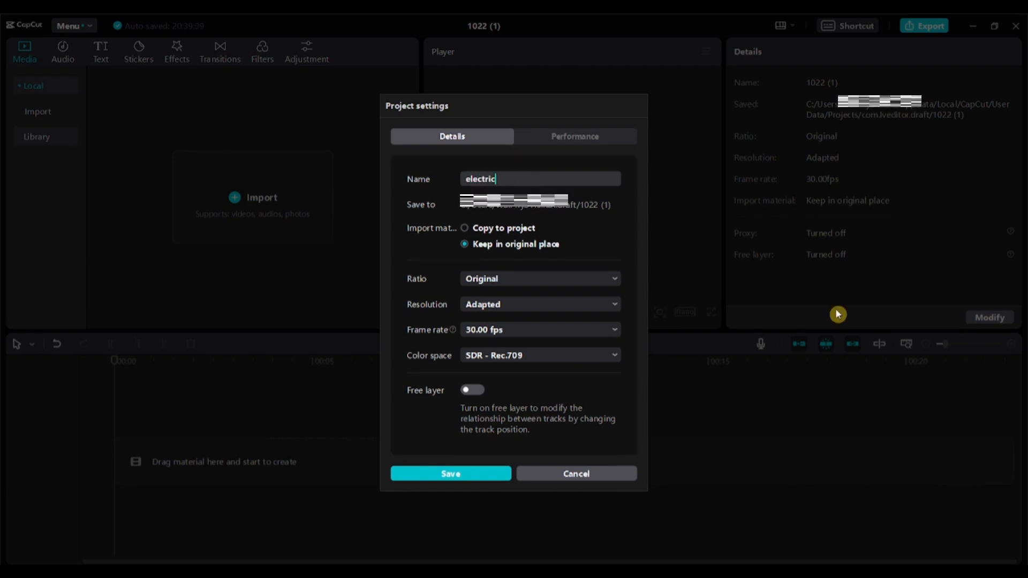
{"action": "type", "text": " text"}
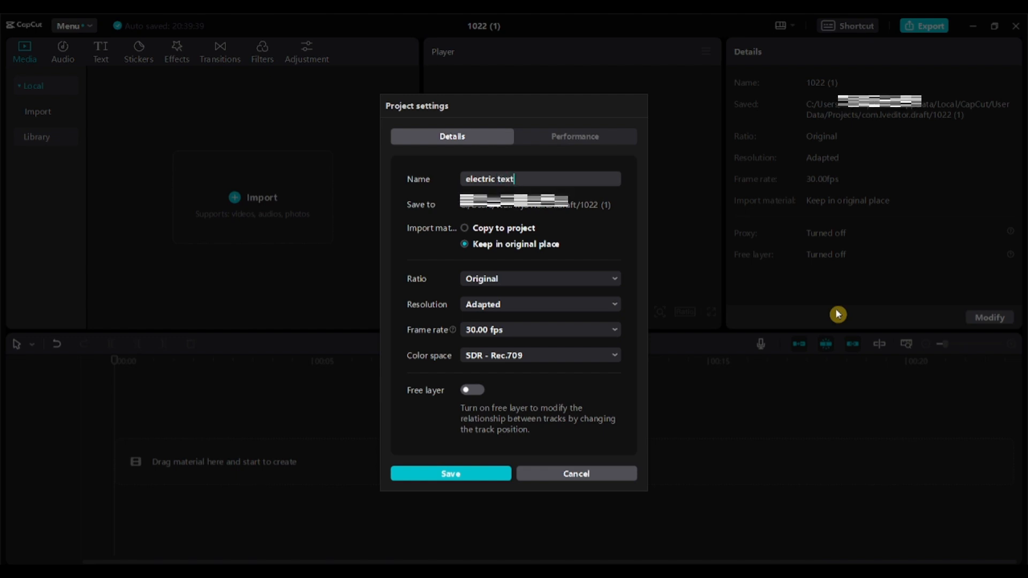
{"action": "left_click", "coordinate": [485, 479]}
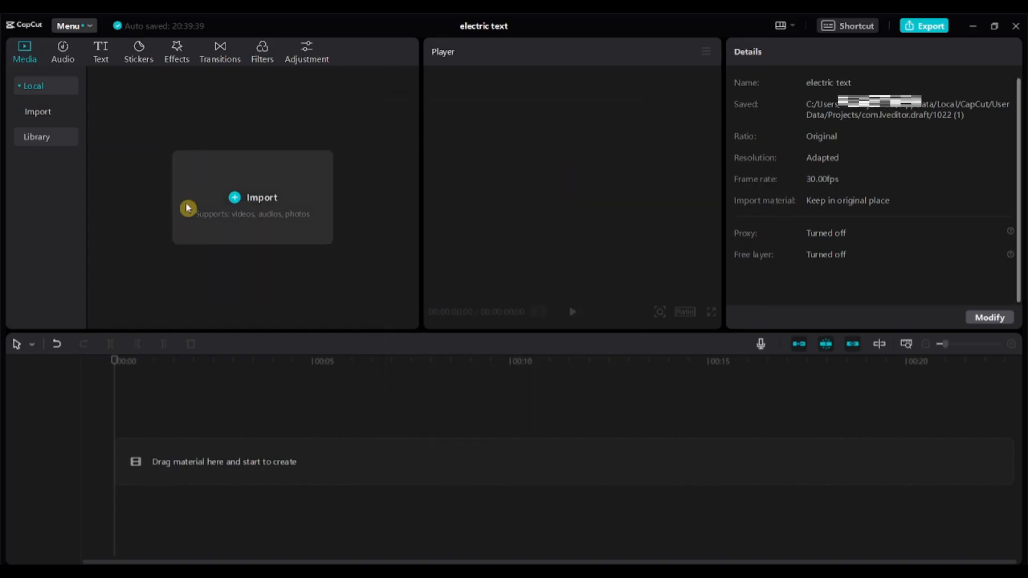
Import the "electric template" video from the electric text folder and place it at the start of the main track
{"action": "left_click", "coordinate": [235, 205]}
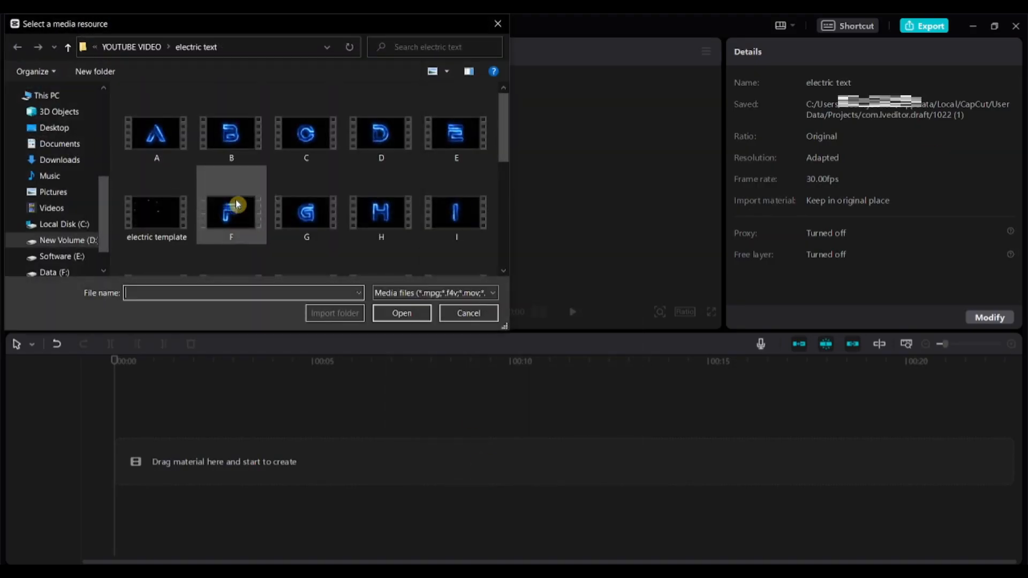
{"action": "left_click", "coordinate": [171, 220]}
{"action": "left_click", "coordinate": [421, 321]}
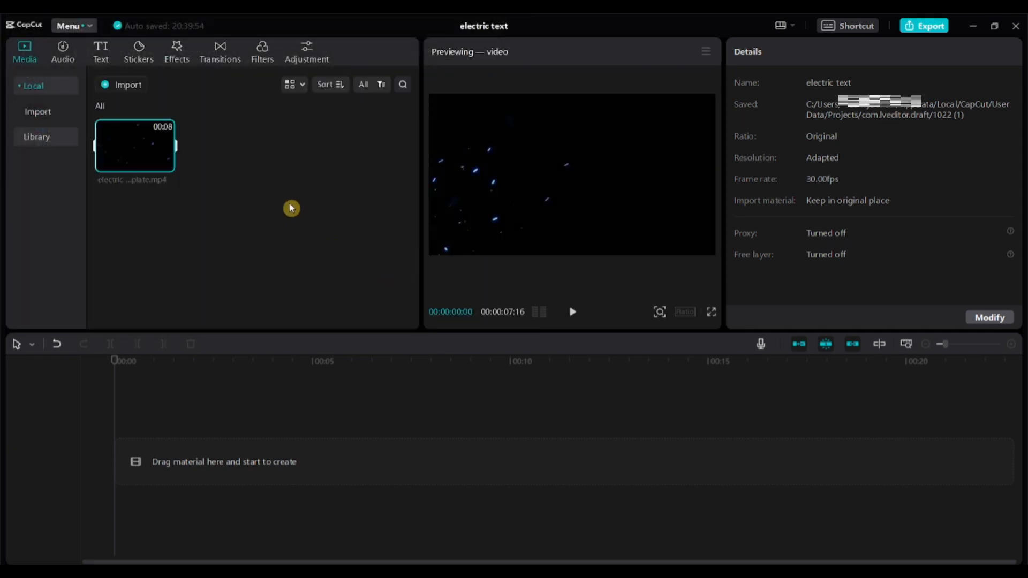
{"action": "left_click", "coordinate": [574, 312]}
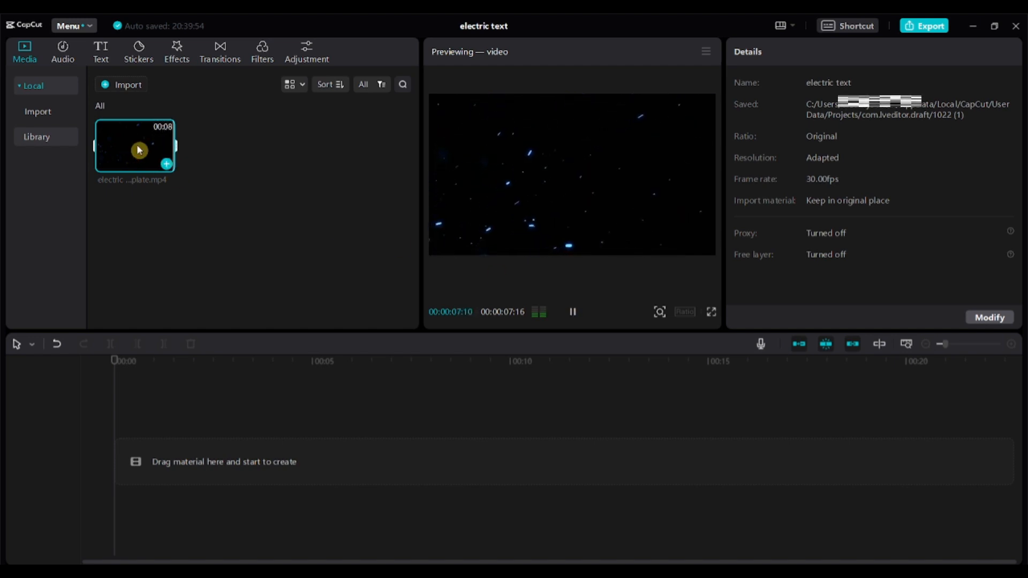
{"action": "left_click_drag", "start_coordinate": [135, 133], "coordinate": [118, 470]}
{"action": "left_click", "coordinate": [120, 471]}
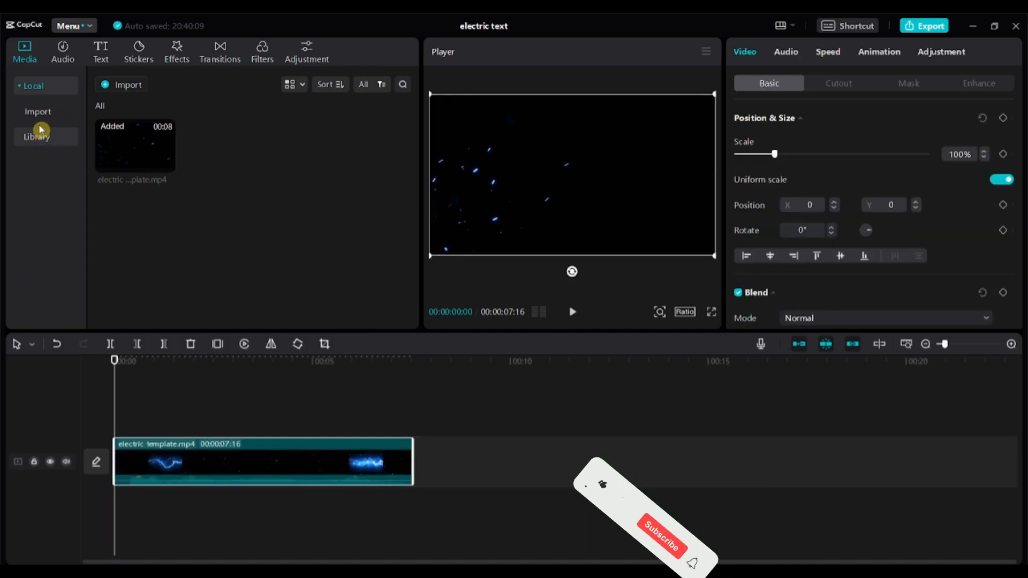
Import the letter clips E, H, L and O from the electric text folder into the project media
{"action": "left_click", "coordinate": [126, 85]}
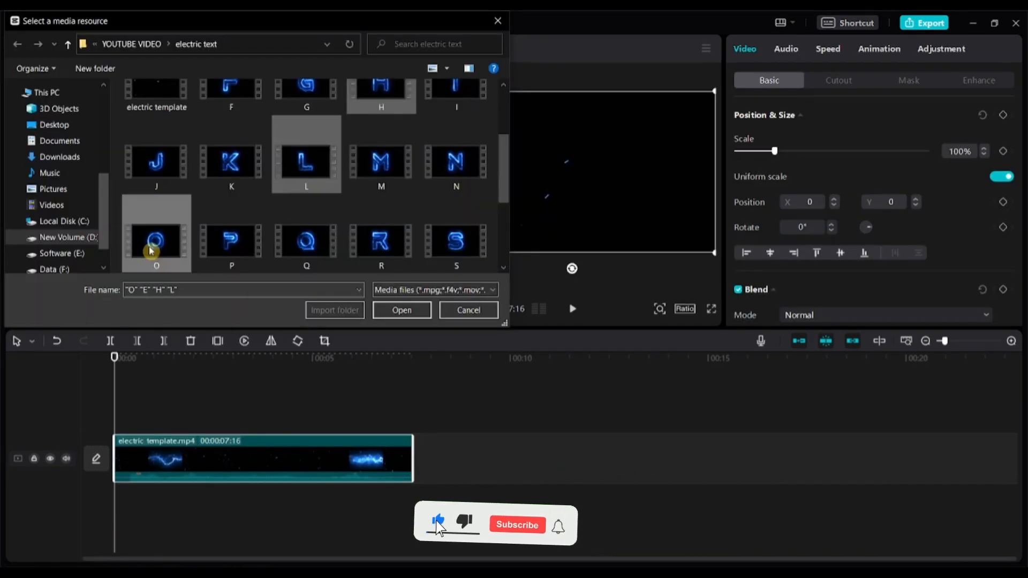
{"action": "left_click", "coordinate": [402, 310]}
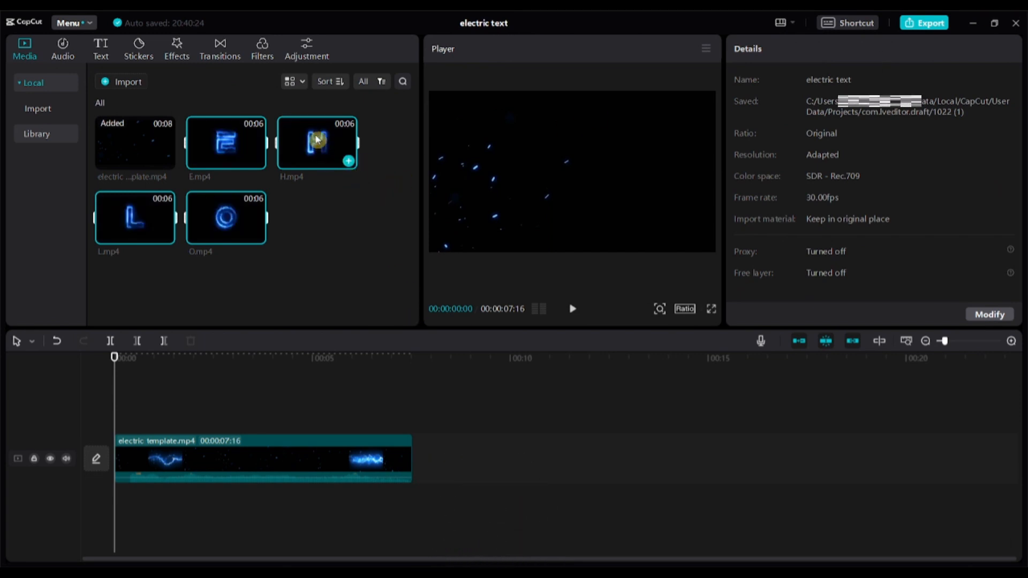
{"action": "left_click", "coordinate": [290, 150]}
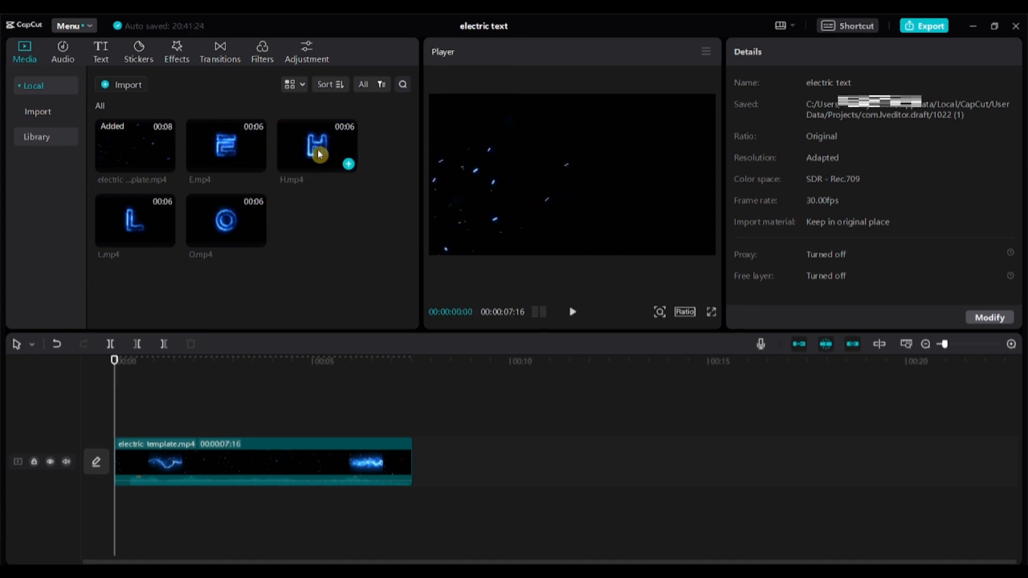
Place H.mp4 on a track above the template, slightly after its start, and shrink it to about 47% scale
{"action": "left_click_drag", "start_coordinate": [317, 146], "coordinate": [147, 413]}
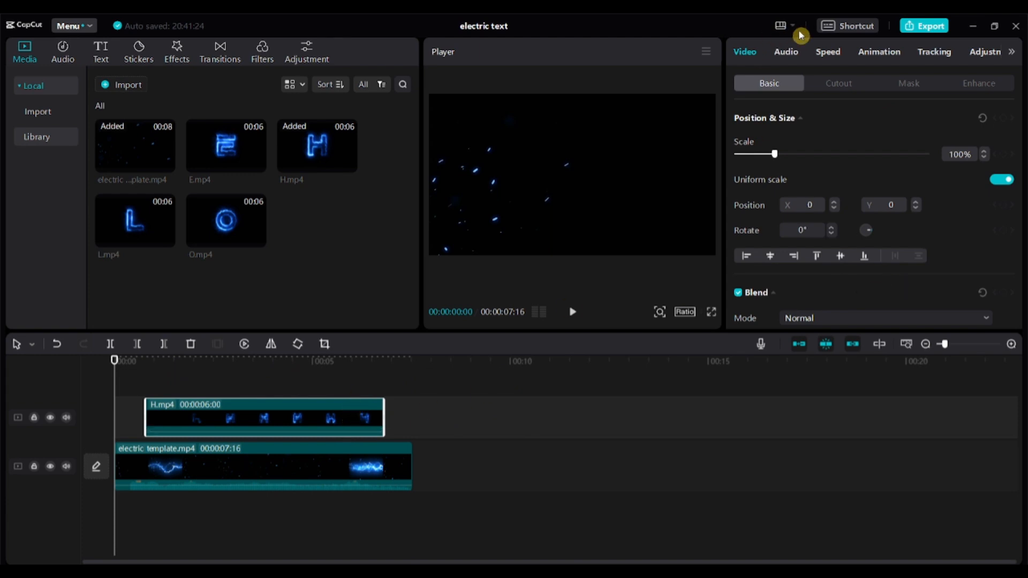
{"action": "left_click", "coordinate": [841, 84]}
{"action": "left_click", "coordinate": [766, 86]}
{"action": "left_click", "coordinate": [573, 314]}
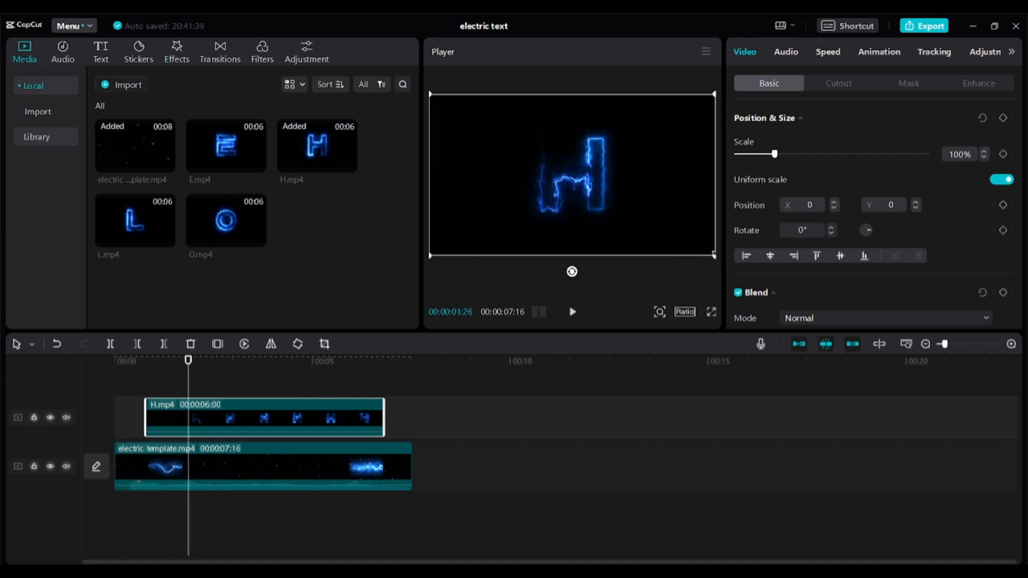
{"action": "left_click_drag", "start_coordinate": [713, 257], "coordinate": [602, 200]}
{"action": "left_click", "coordinate": [522, 205]}
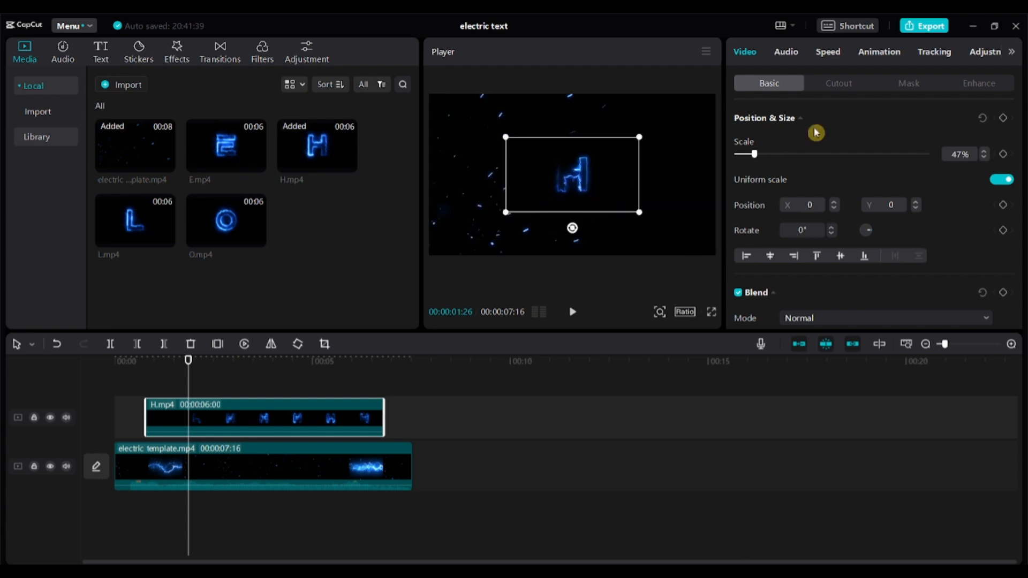
Apply a chroma key to the H clip, sampling its black background and setting the strength to 100
{"action": "left_click", "coordinate": [843, 84]}
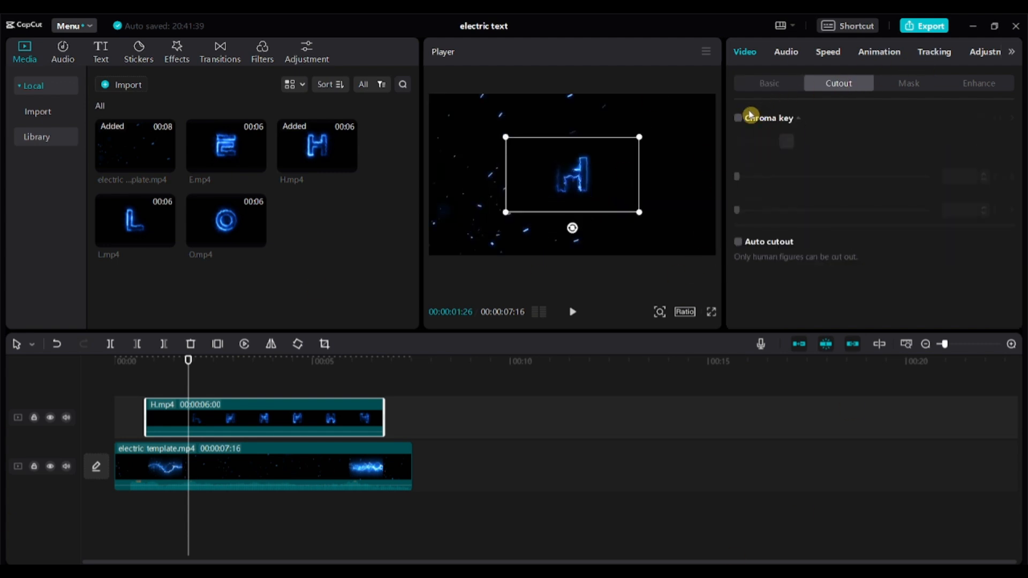
{"action": "left_click", "coordinate": [738, 118]}
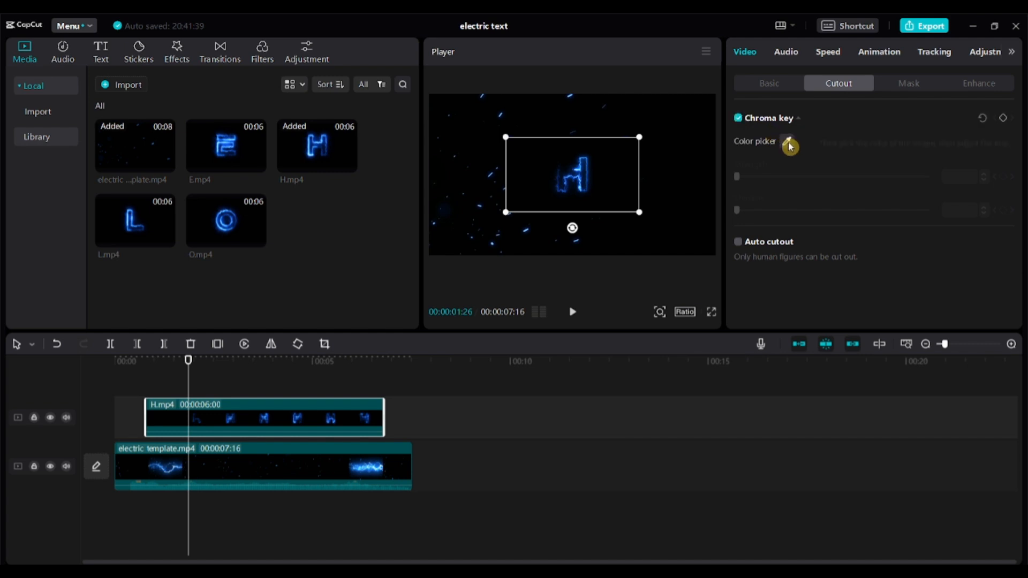
{"action": "left_click", "coordinate": [620, 162]}
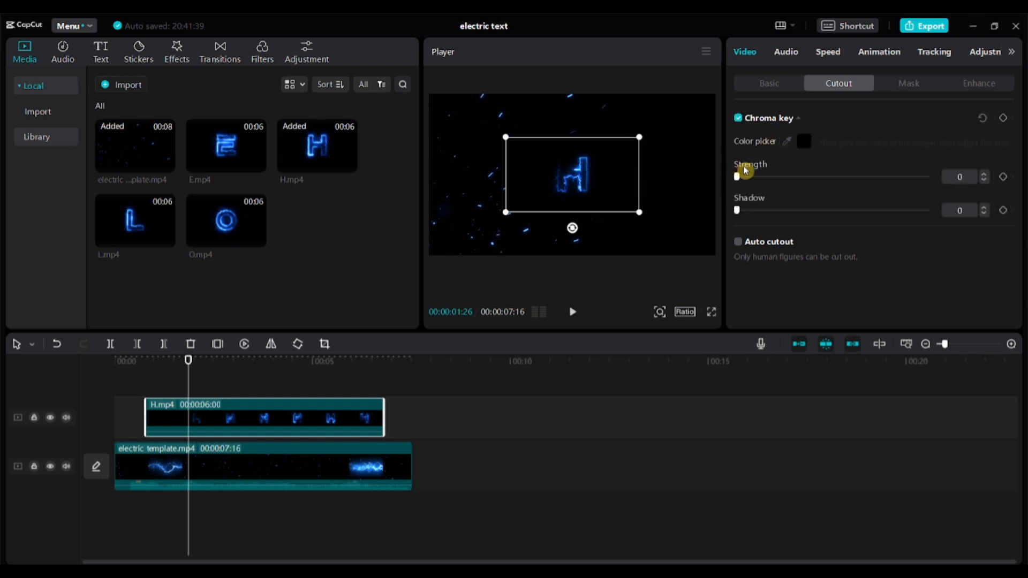
{"action": "left_click_drag", "start_coordinate": [739, 181], "coordinate": [914, 190]}
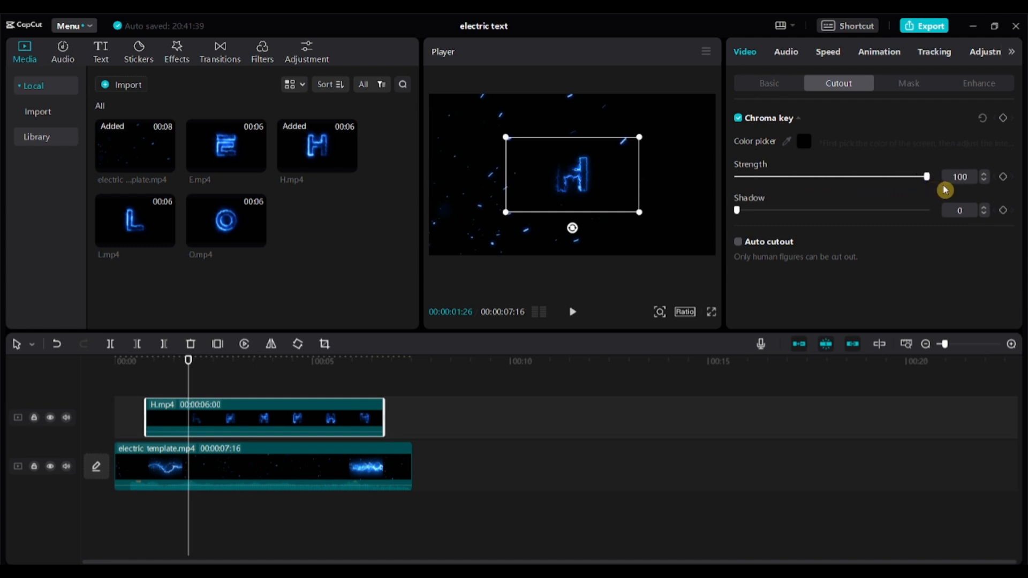
Set the H clip's blend mode to Brighten and play the sequence from the beginning
{"action": "left_click", "coordinate": [776, 88]}
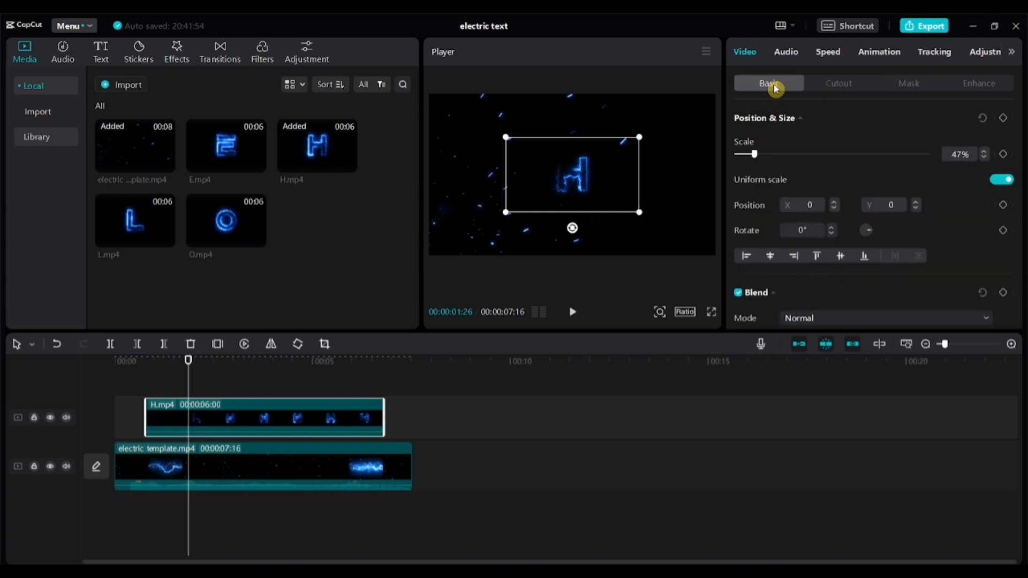
{"action": "scroll", "coordinate": [831, 190], "scroll_direction": "down", "scroll_amount": 3}
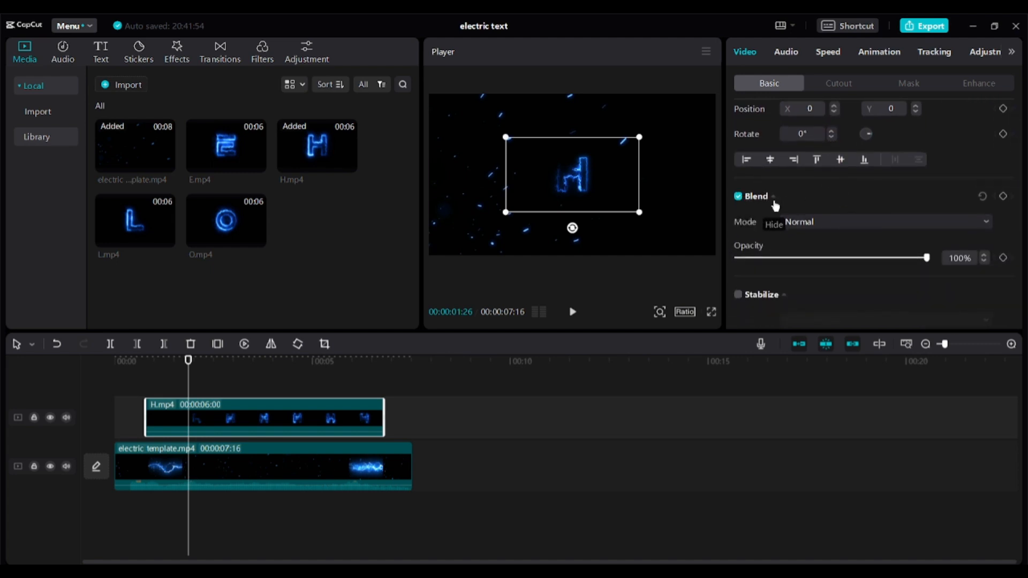
{"action": "left_click", "coordinate": [817, 223]}
{"action": "left_click", "coordinate": [822, 225]}
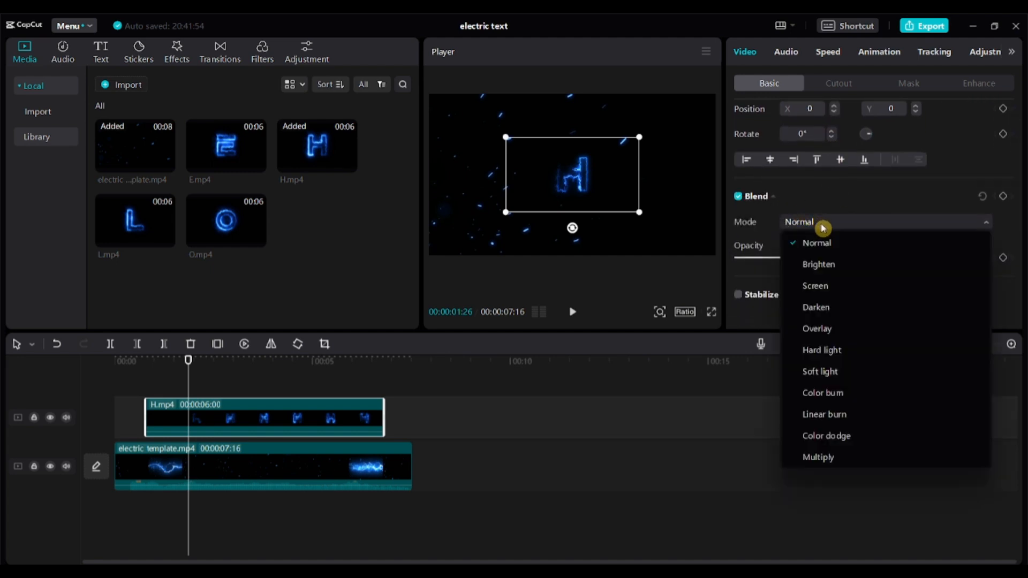
{"action": "left_click", "coordinate": [827, 268]}
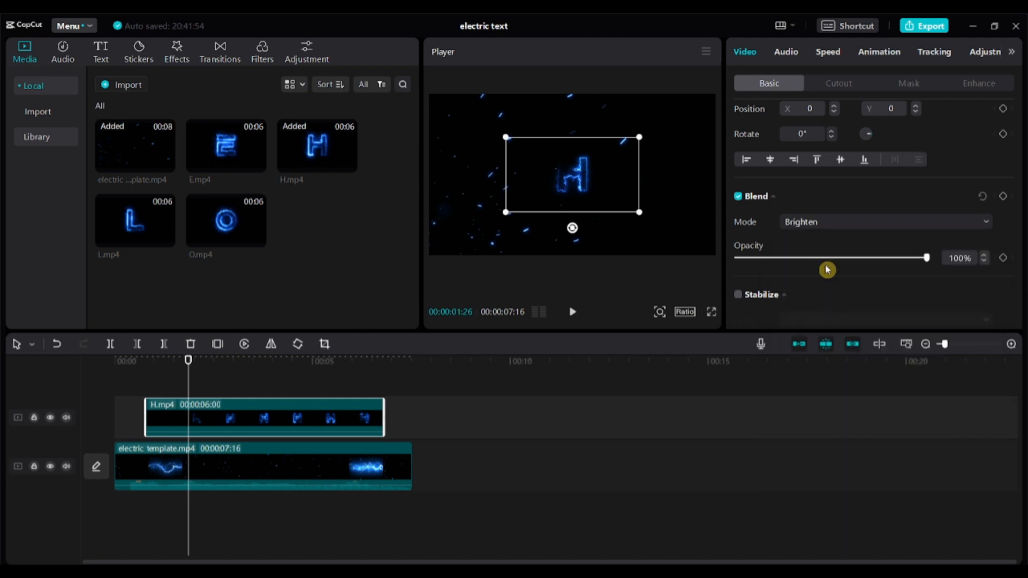
{"action": "left_click", "coordinate": [91, 377]}
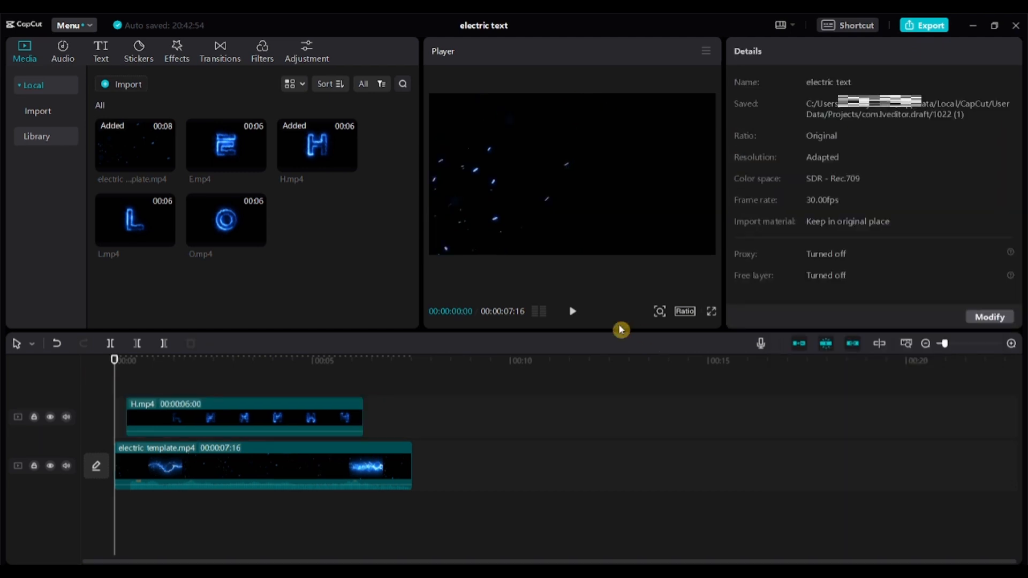
{"action": "left_click", "coordinate": [573, 314]}
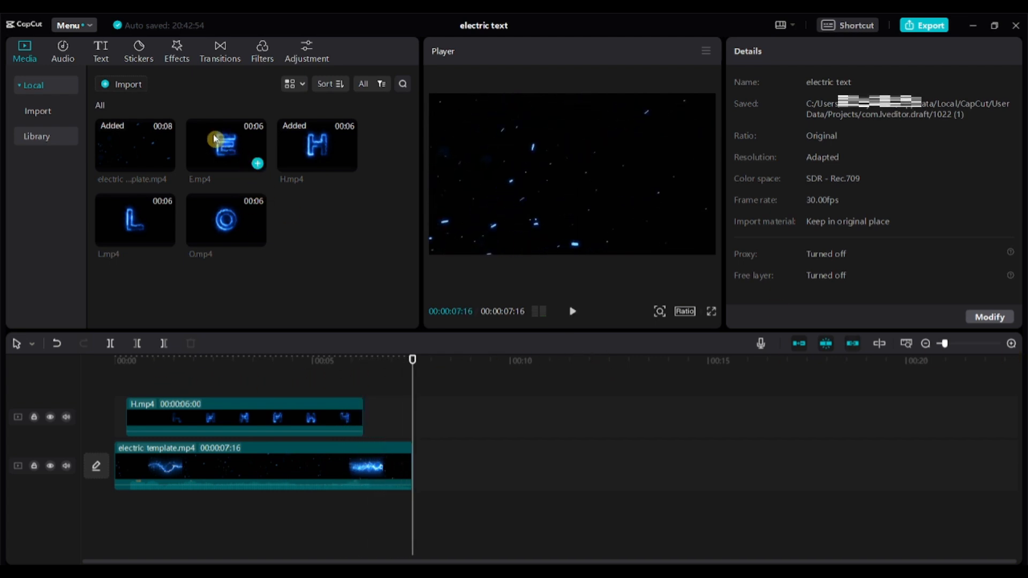
Place E.mp4 on a new track above the H clip, aligned with its start, and shrink it to about 36% scale
{"action": "left_click", "coordinate": [224, 149]}
{"action": "left_click_drag", "start_coordinate": [224, 149], "coordinate": [126, 382]}
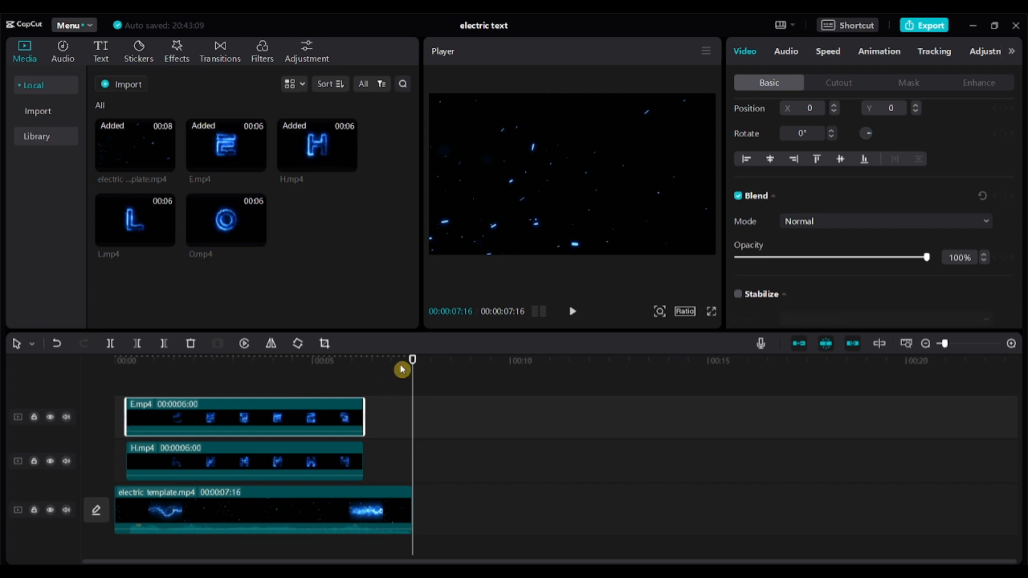
{"action": "left_click_drag", "start_coordinate": [411, 364], "coordinate": [275, 361]}
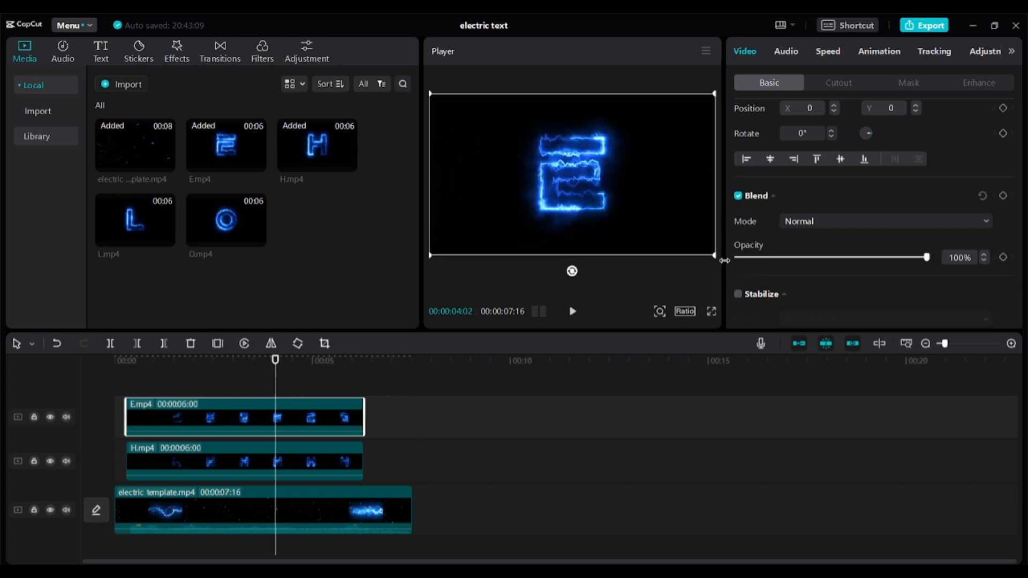
{"action": "left_click_drag", "start_coordinate": [706, 248], "coordinate": [569, 199]}
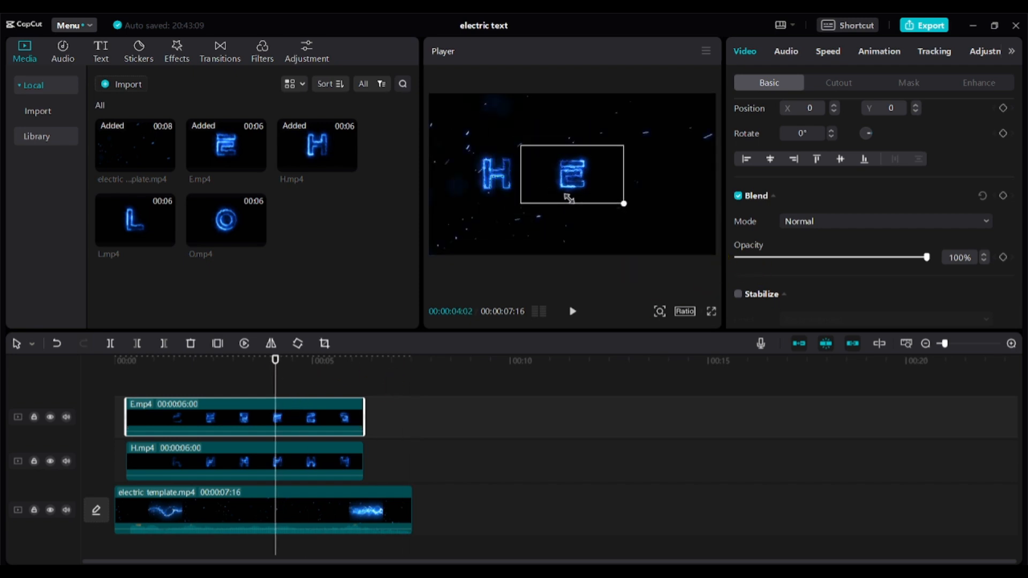
Apply a chroma key to the E clip, sampling its black background and setting the strength to 100
{"action": "left_click", "coordinate": [828, 83]}
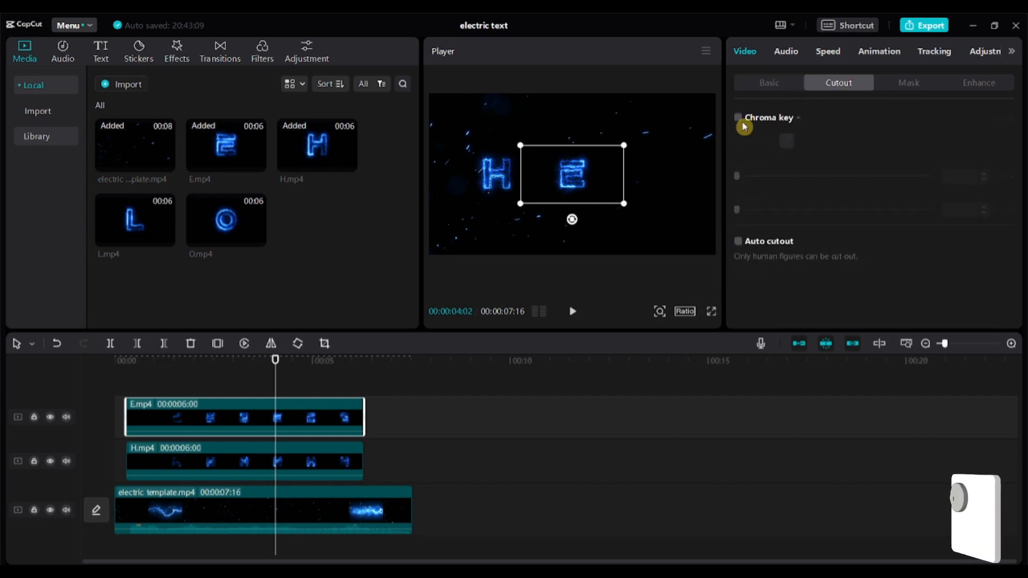
{"action": "left_click", "coordinate": [738, 118]}
{"action": "left_click", "coordinate": [783, 141]}
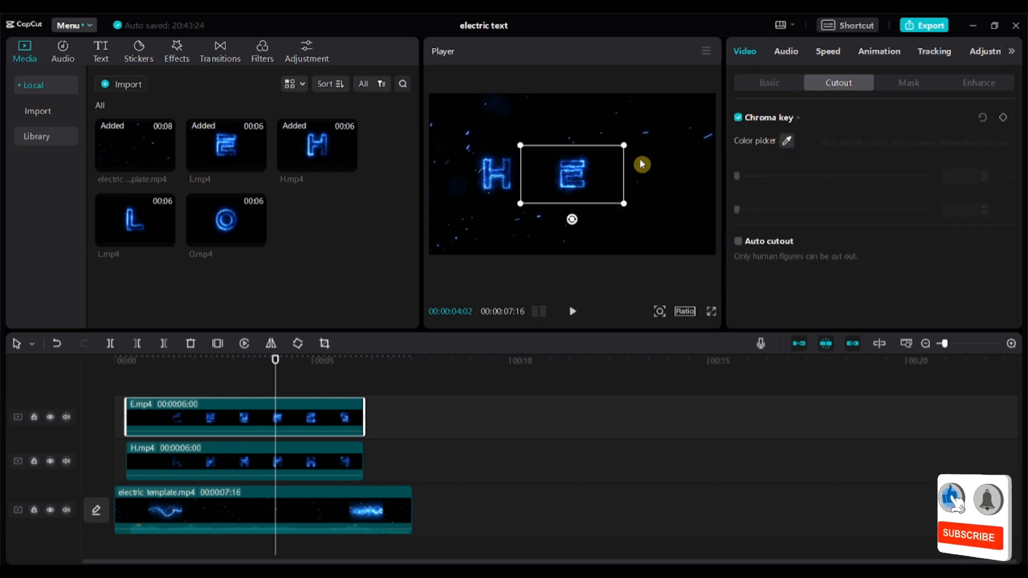
{"action": "left_click", "coordinate": [611, 164]}
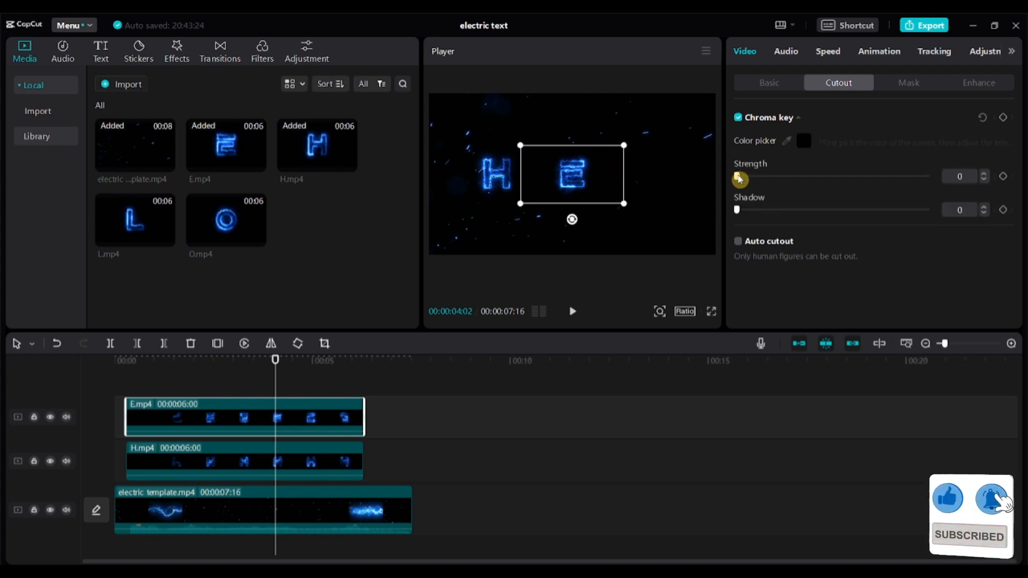
{"action": "left_click_drag", "start_coordinate": [737, 177], "coordinate": [948, 194]}
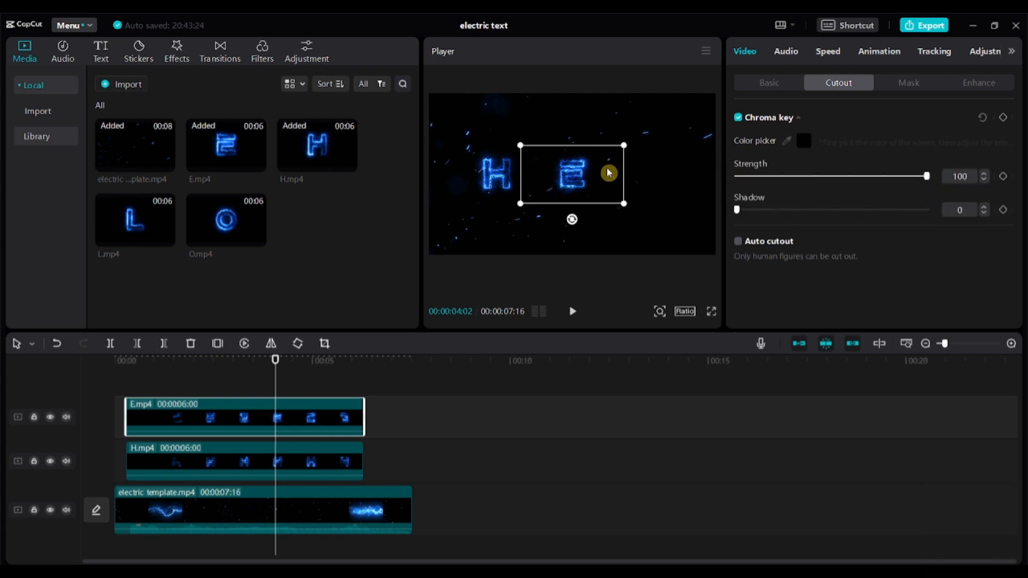
Move the E close beside the H, at about X -533, and set its blend mode to Brighten
{"action": "left_click_drag", "start_coordinate": [608, 173], "coordinate": [568, 175]}
{"action": "left_click", "coordinate": [772, 84]}
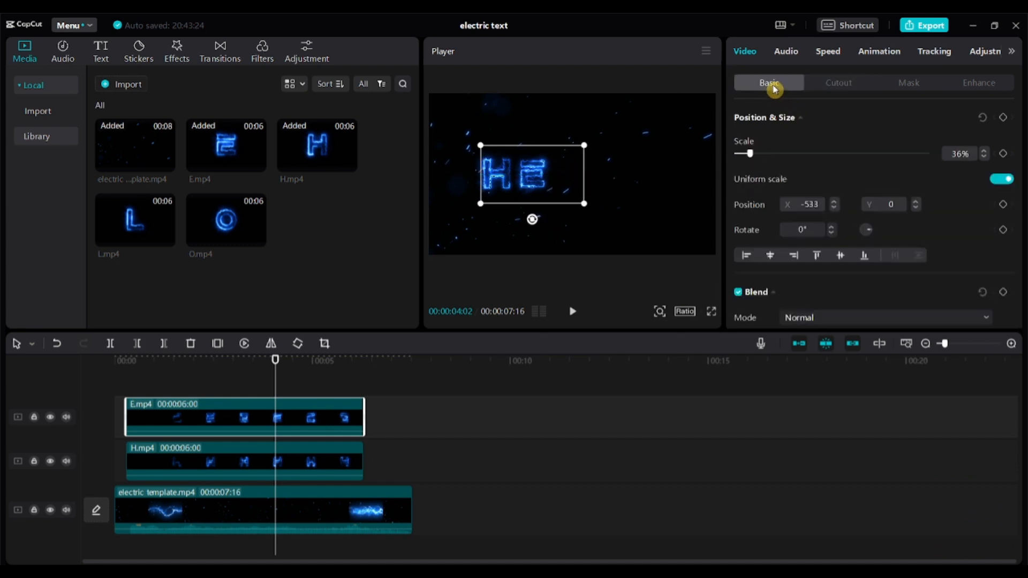
{"action": "scroll", "coordinate": [830, 273], "scroll_direction": "down", "scroll_amount": 2}
{"action": "left_click", "coordinate": [832, 269]}
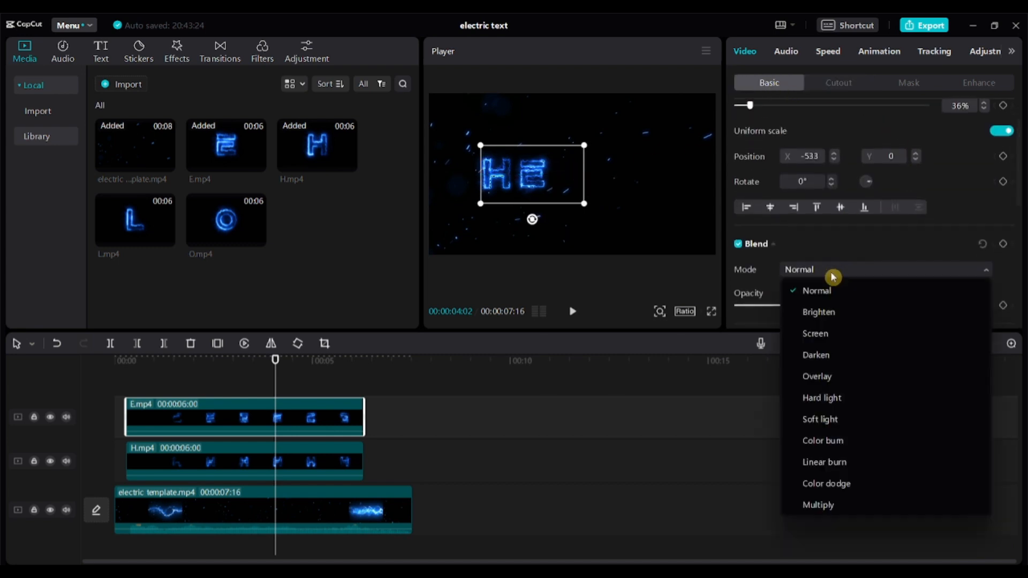
{"action": "left_click", "coordinate": [817, 313]}
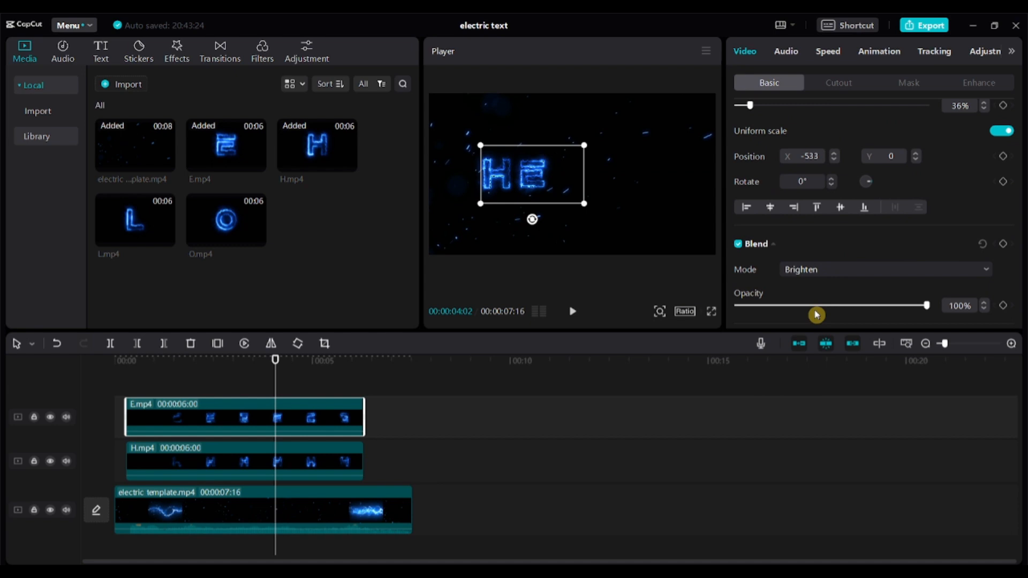
Place L.mp4 on a new track above the E clip, aligned with its start, and shrink it to about 41% scale
{"action": "left_click", "coordinate": [643, 252]}
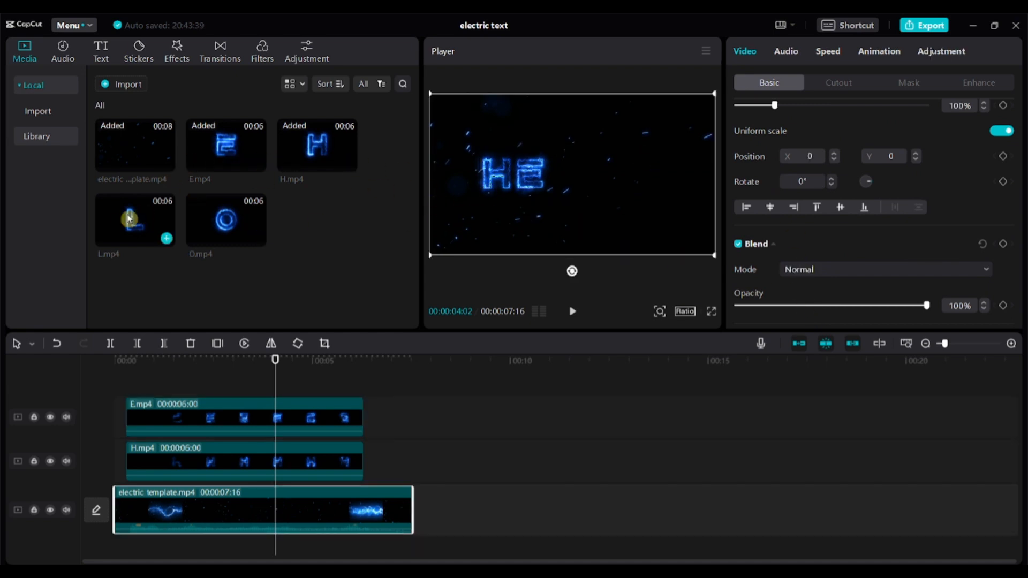
{"action": "left_click_drag", "start_coordinate": [127, 220], "coordinate": [130, 379]}
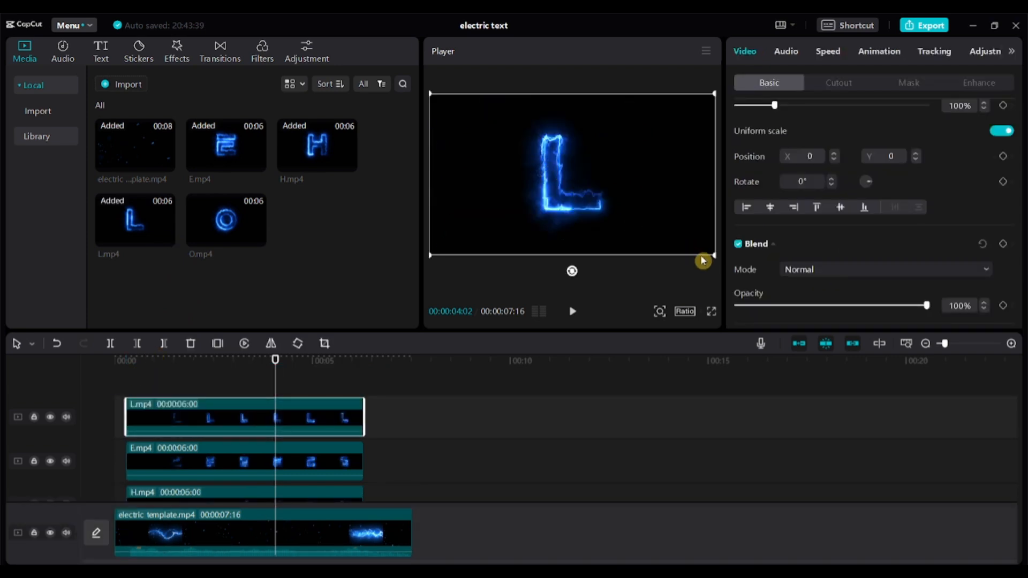
{"action": "left_click_drag", "start_coordinate": [714, 254], "coordinate": [586, 194]}
Apply a chroma key to the L clip, sampling its black background and setting the strength to 100
{"action": "left_click", "coordinate": [825, 84]}
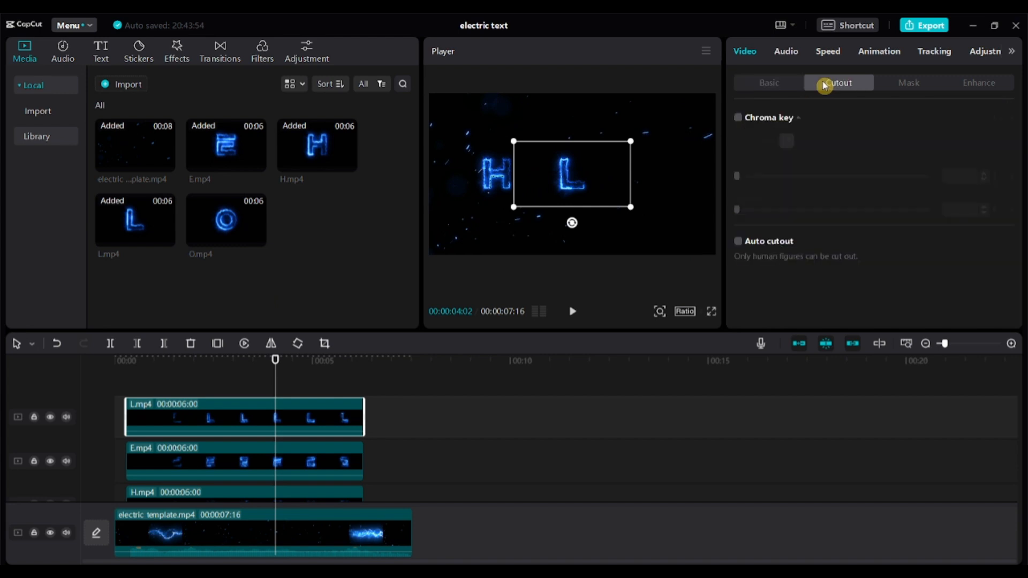
{"action": "left_click", "coordinate": [739, 119]}
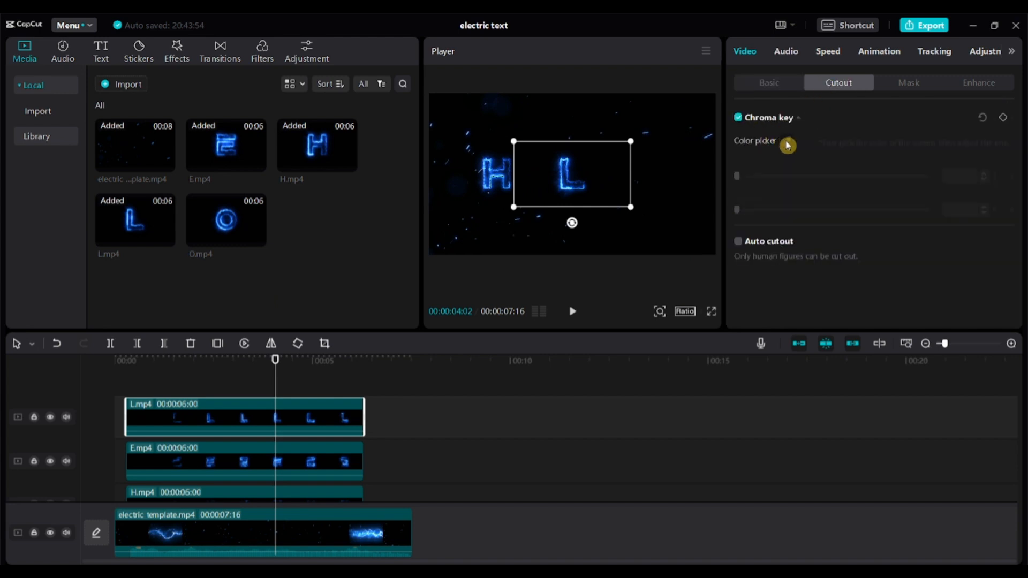
{"action": "left_click", "coordinate": [787, 145]}
{"action": "left_click", "coordinate": [611, 166]}
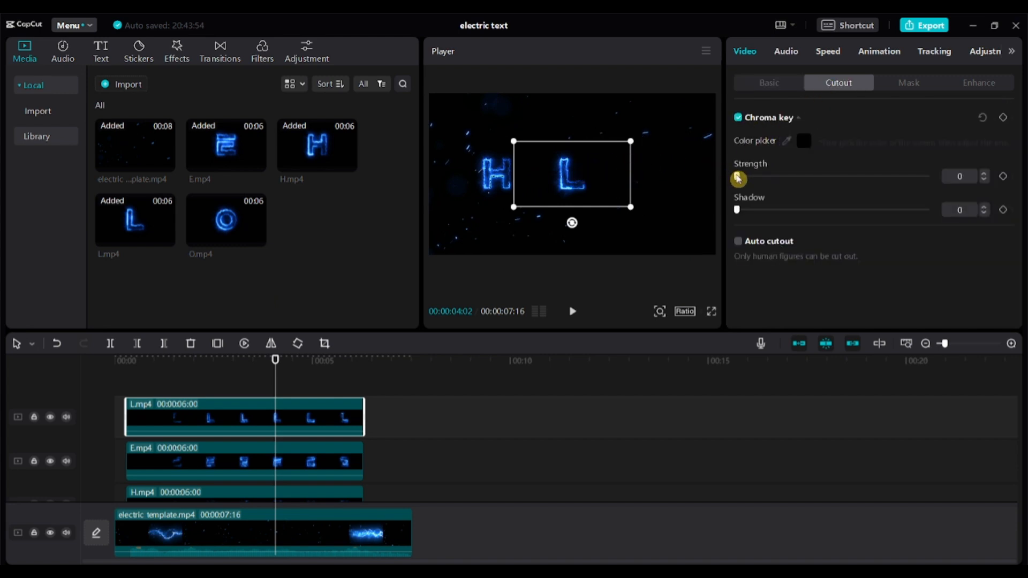
{"action": "left_click_drag", "start_coordinate": [739, 178], "coordinate": [944, 188]}
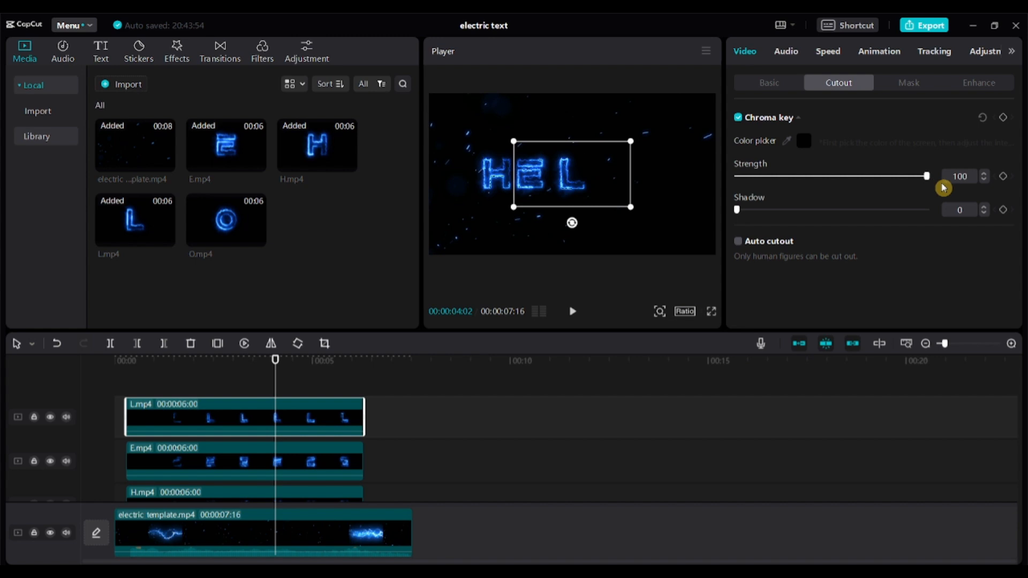
Set the L clip's blend mode to Brighten and move the letter close beside the E, at about X -148
{"action": "left_click", "coordinate": [771, 84]}
{"action": "scroll", "coordinate": [864, 291], "scroll_direction": "down", "scroll_amount": 2}
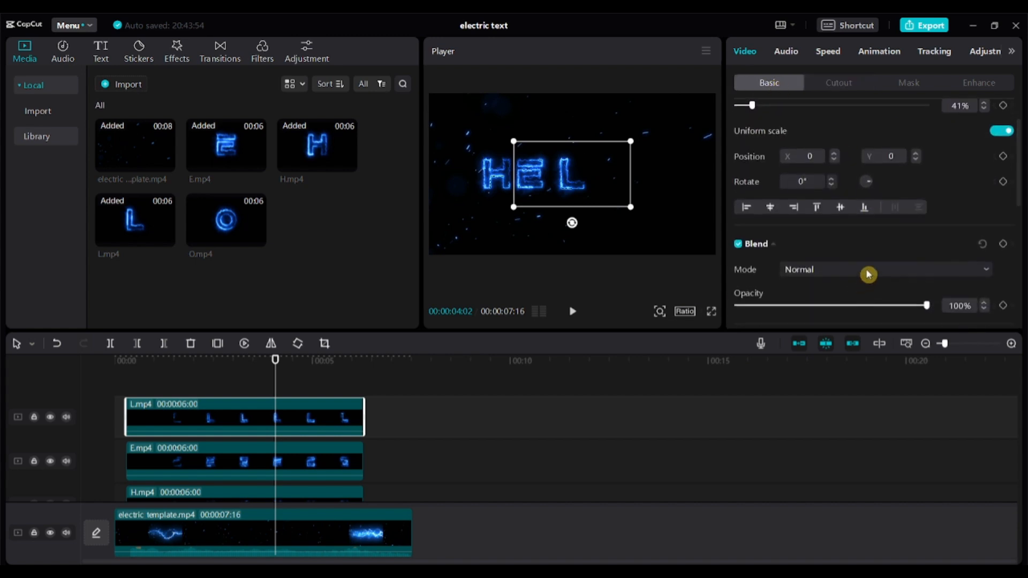
{"action": "left_click", "coordinate": [868, 269]}
{"action": "left_click", "coordinate": [857, 307]}
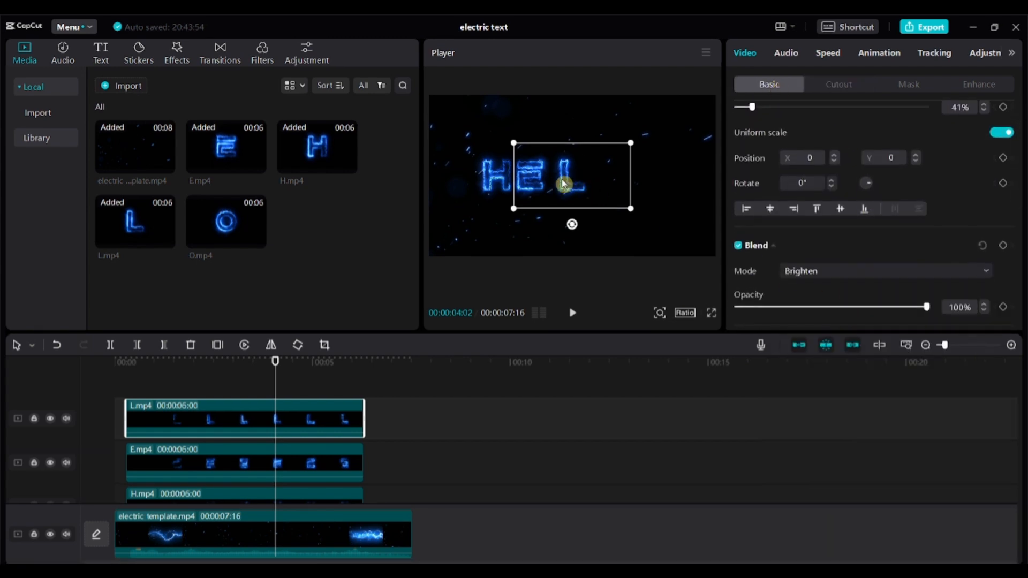
{"action": "mouse_move", "coordinate": [563, 184]}
{"action": "left_mouse_down"}
{"action": "mouse_move", "coordinate": [530, 180]}
{"action": "mouse_move", "coordinate": [552, 183]}
{"action": "left_mouse_up"}
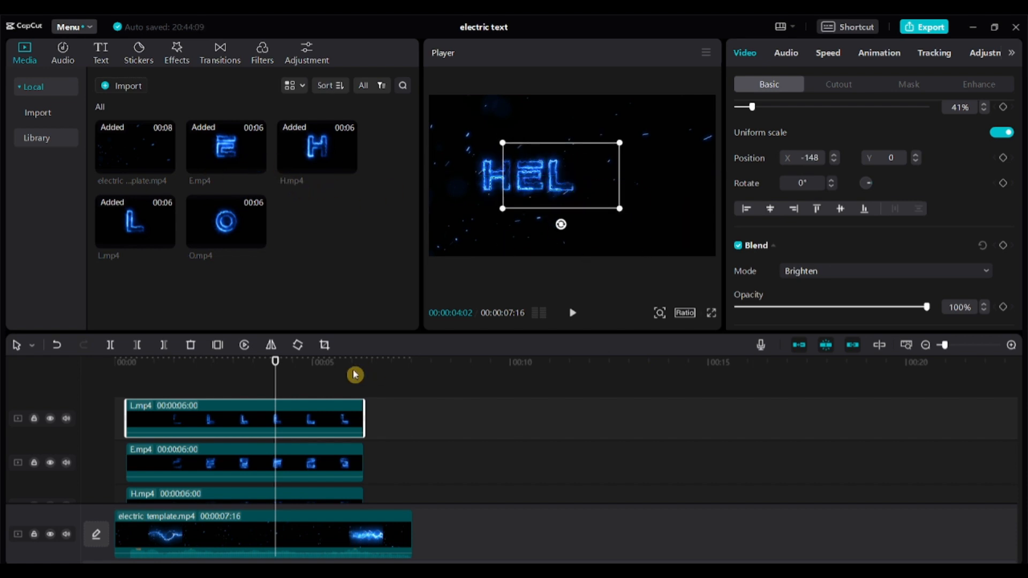
Place a second L.mp4 on a new track above the first L clip, aligned with its start, and shrink it to about 38% scale
{"action": "left_click_drag", "start_coordinate": [149, 227], "coordinate": [124, 379]}
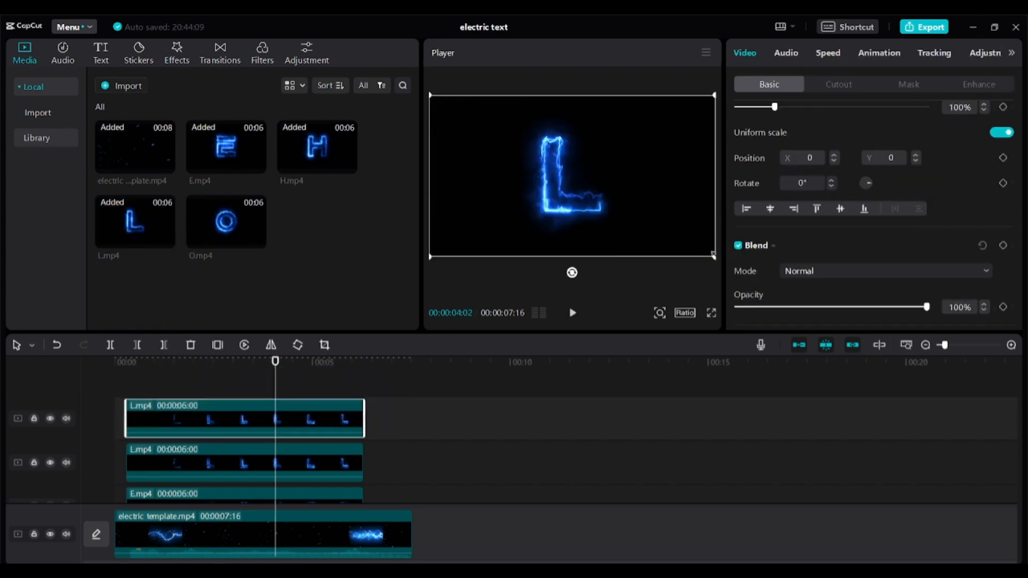
{"action": "left_click_drag", "start_coordinate": [714, 257], "coordinate": [573, 200]}
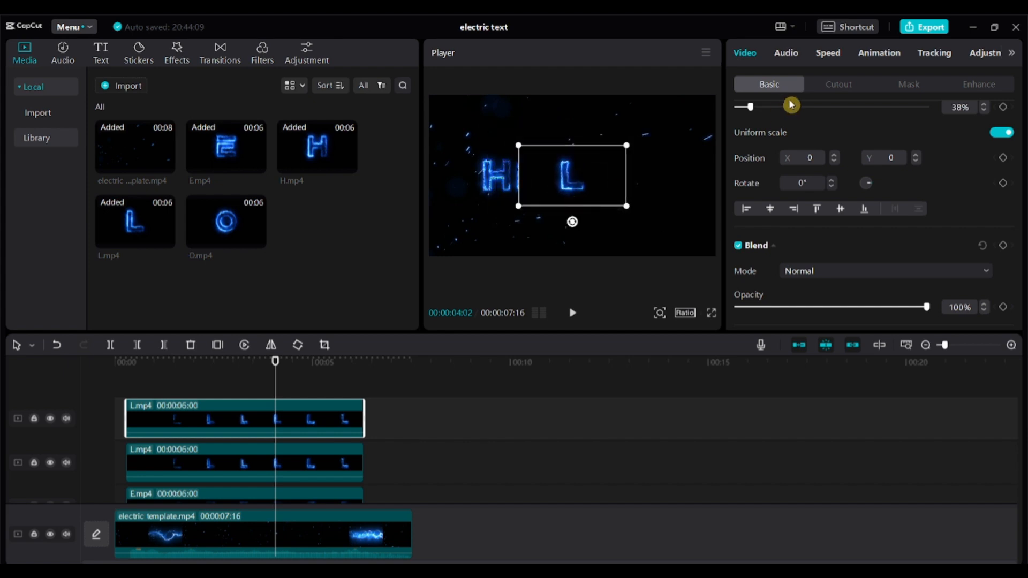
Apply a chroma key to the second L clip, sampling its black background and setting the strength to 100
{"action": "left_click", "coordinate": [838, 87]}
{"action": "left_click", "coordinate": [738, 119]}
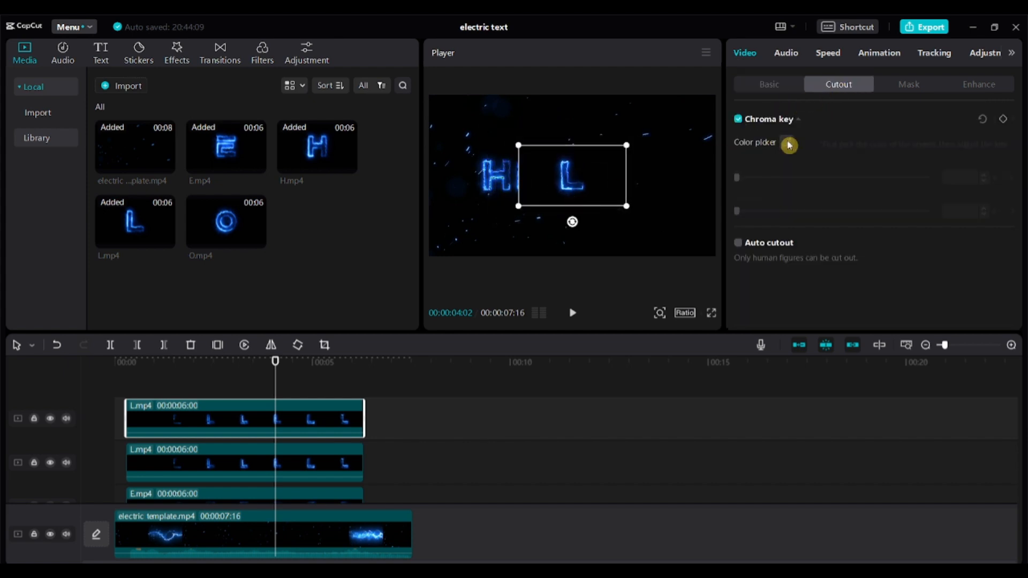
{"action": "left_click", "coordinate": [790, 145]}
{"action": "left_click", "coordinate": [613, 166]}
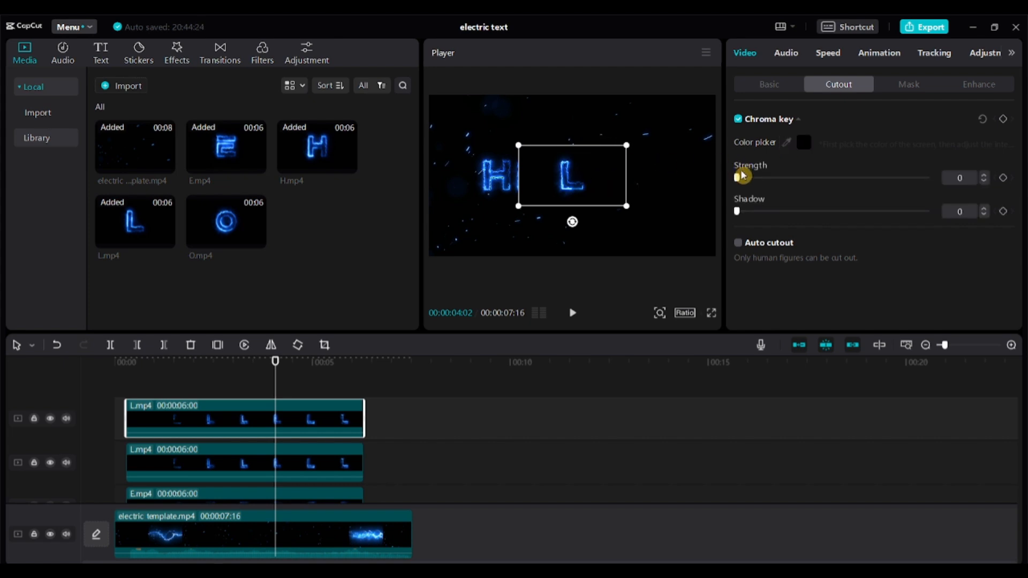
{"action": "left_click_drag", "start_coordinate": [738, 182], "coordinate": [948, 193]}
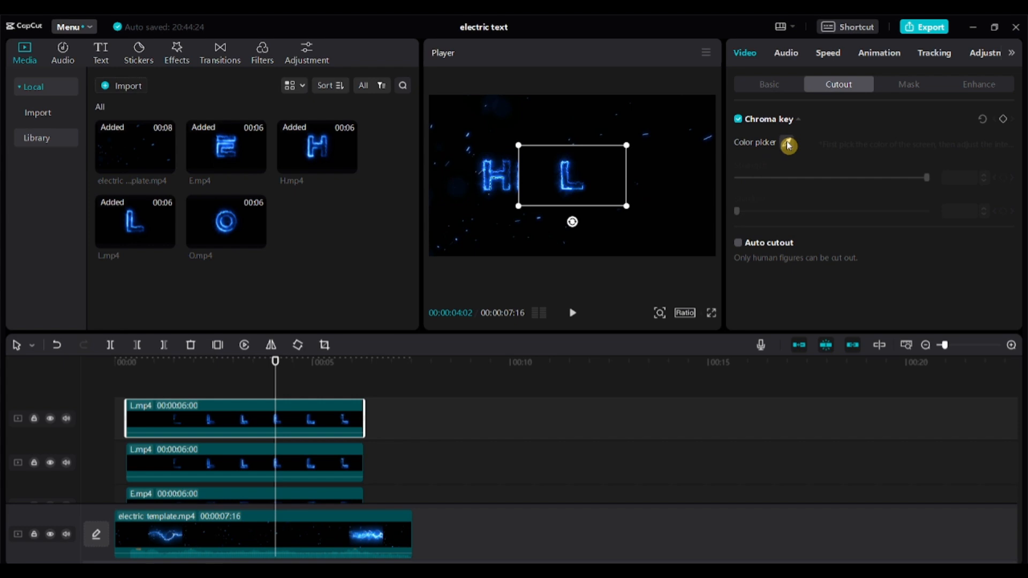
{"action": "left_click", "coordinate": [615, 160]}
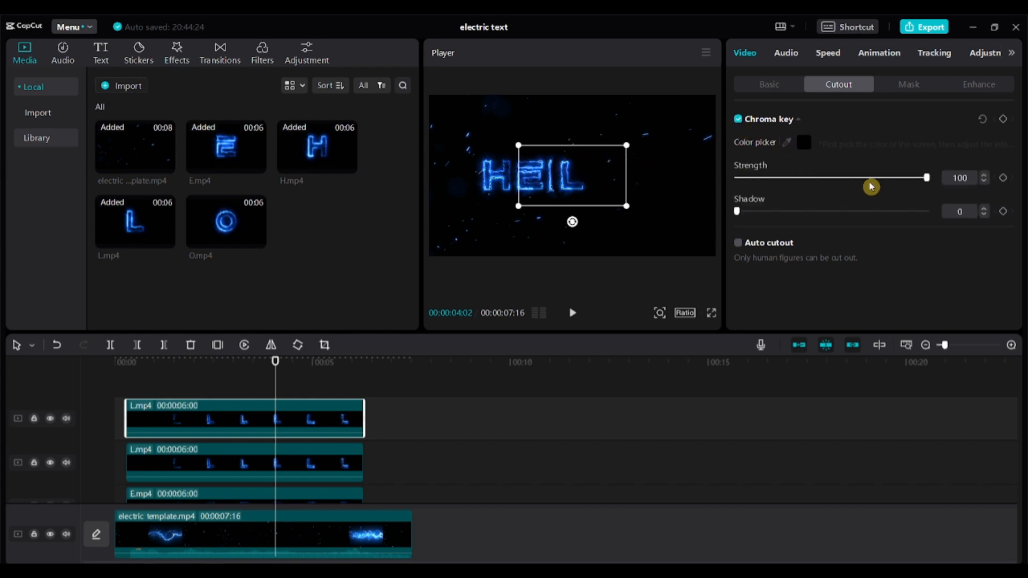
Set the second L clip's blend mode to Brighten
{"action": "left_click", "coordinate": [761, 86]}
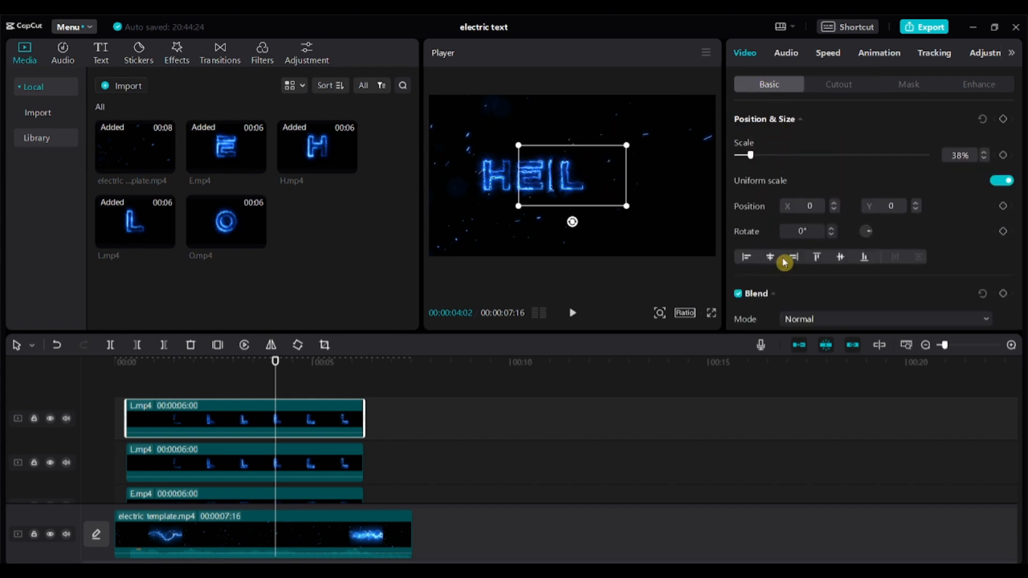
{"action": "scroll", "coordinate": [784, 262], "scroll_direction": "down", "scroll_amount": 10}
{"action": "scroll", "coordinate": [830, 191], "scroll_direction": "up", "scroll_amount": 5}
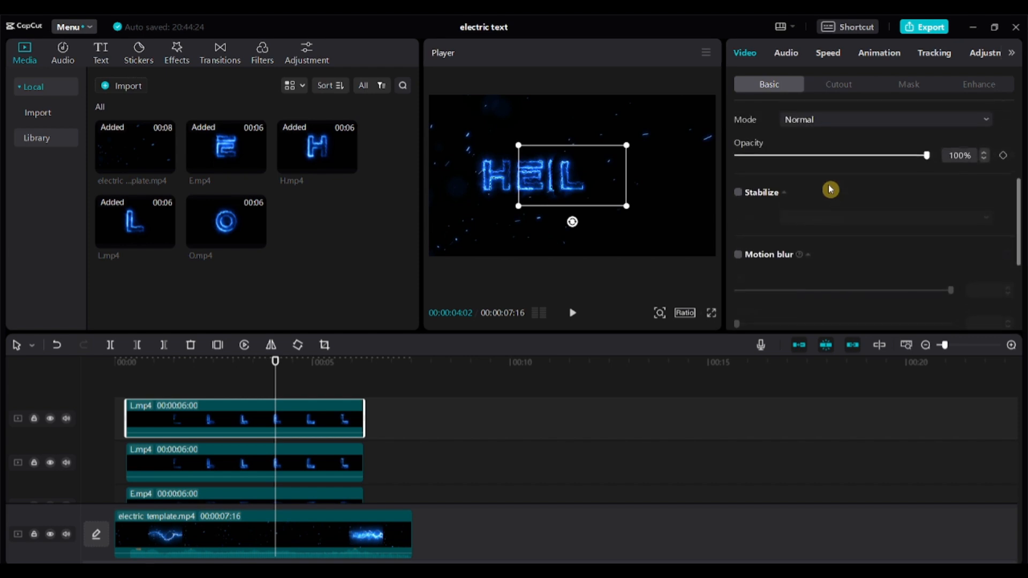
{"action": "left_click", "coordinate": [846, 121]}
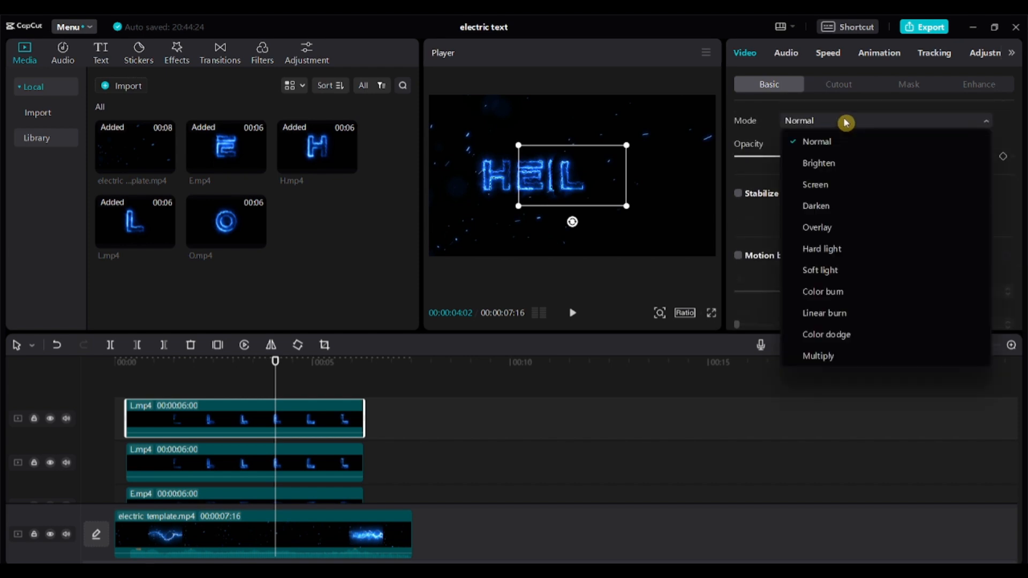
{"action": "left_click", "coordinate": [838, 159]}
Move the second L close beside the first L and enlarge it slightly to match the neighbouring letter's height
{"action": "left_click_drag", "start_coordinate": [578, 178], "coordinate": [592, 180]}
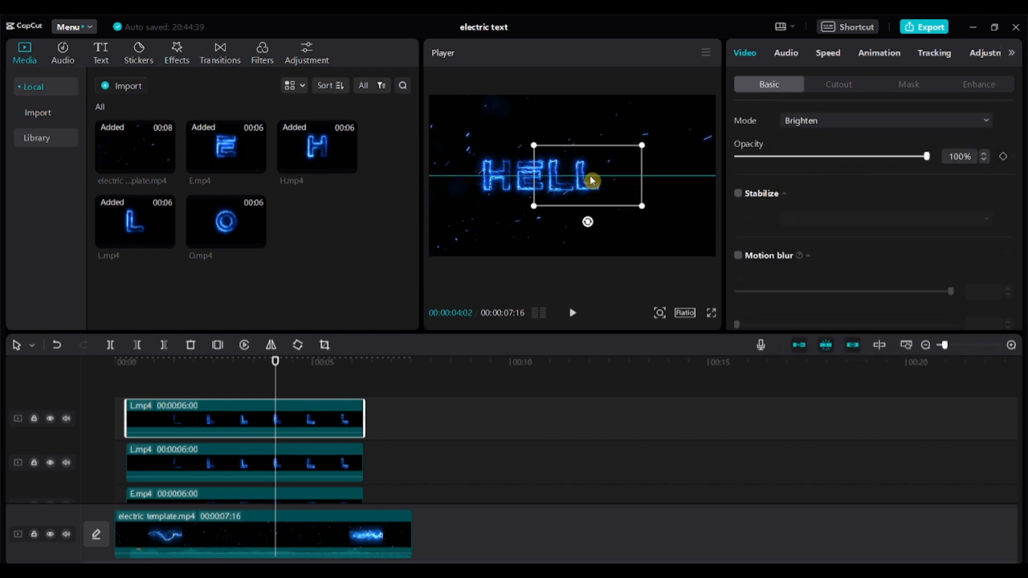
{"action": "left_click_drag", "start_coordinate": [645, 147], "coordinate": [648, 143]}
{"action": "left_click_drag", "start_coordinate": [598, 184], "coordinate": [602, 184]}
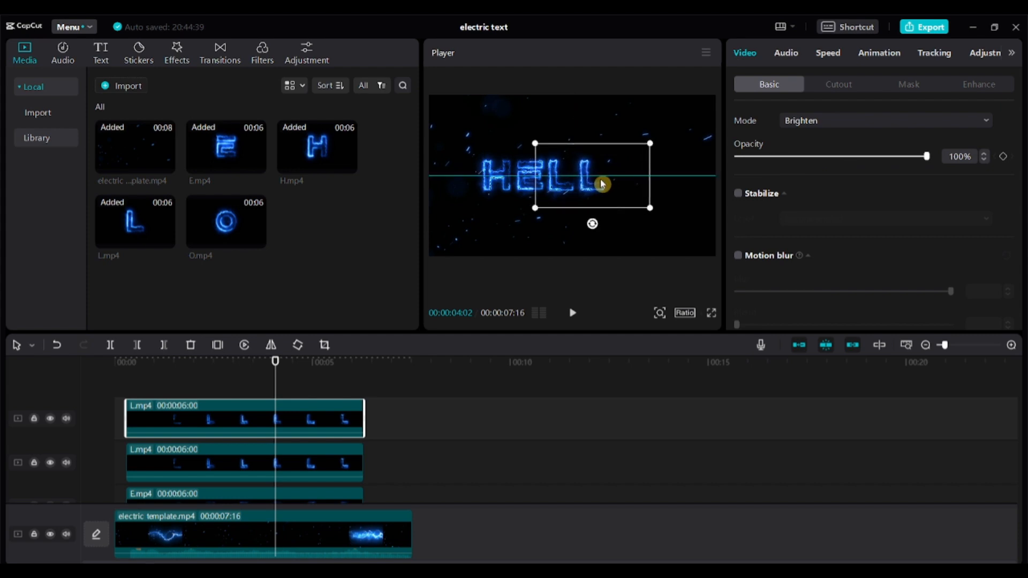
Place O.mp4 on a new track above the second L clip, aligned with its start, and shrink it to about 43% scale
{"action": "left_click_drag", "start_coordinate": [222, 223], "coordinate": [125, 385]}
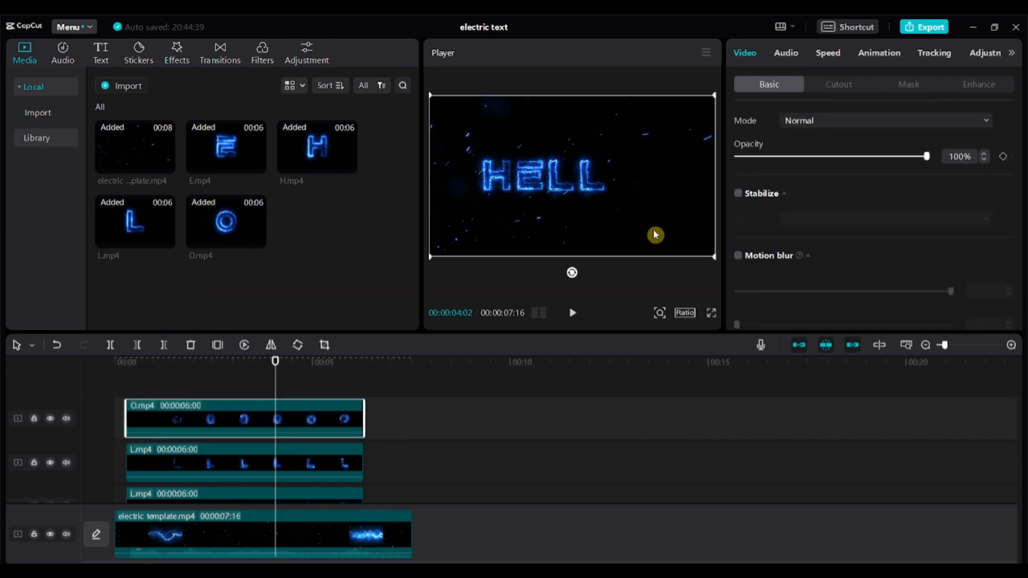
{"action": "left_click_drag", "start_coordinate": [712, 254], "coordinate": [634, 211]}
Apply a chroma key to the O clip, sampling its black background and raising the strength to the maximum
{"action": "left_click", "coordinate": [839, 85]}
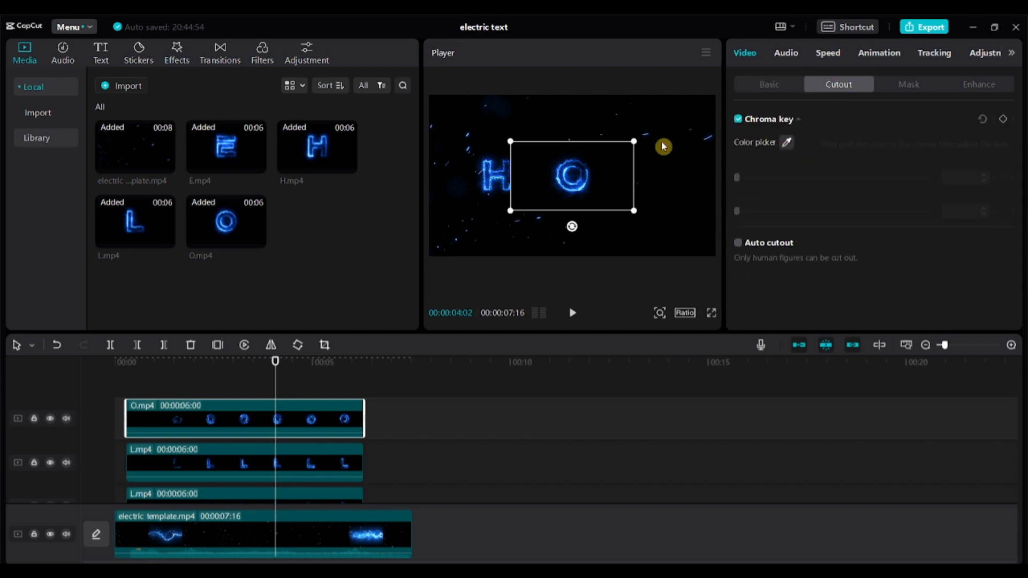
{"action": "left_click", "coordinate": [595, 156]}
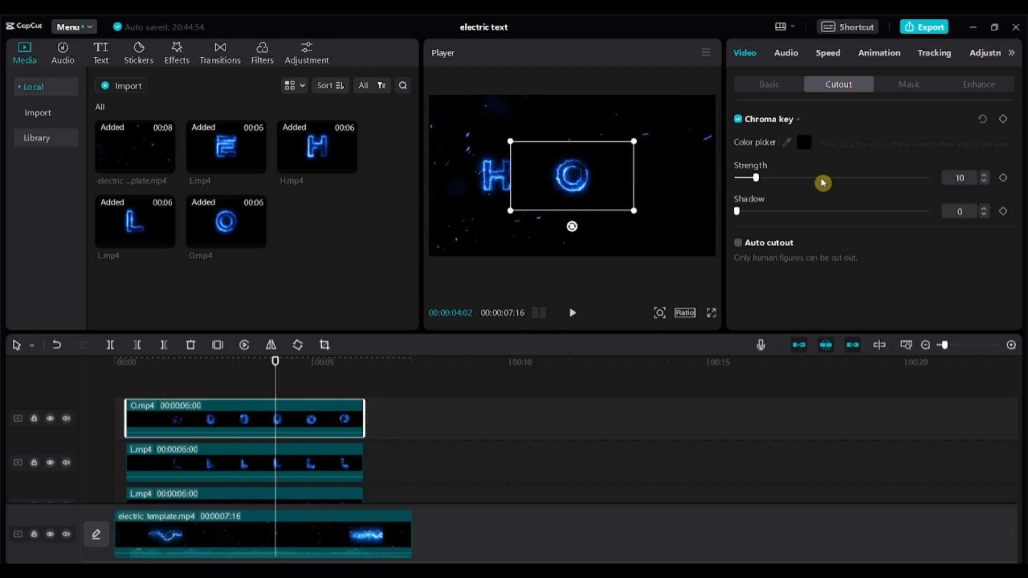
{"action": "left_click_drag", "start_coordinate": [823, 183], "coordinate": [958, 182]}
Set the O clip's blend mode to Brighten and move the letter after the second L, at about X 703
{"action": "left_click", "coordinate": [788, 88]}
{"action": "scroll", "coordinate": [868, 239], "scroll_direction": "down", "scroll_amount": 2}
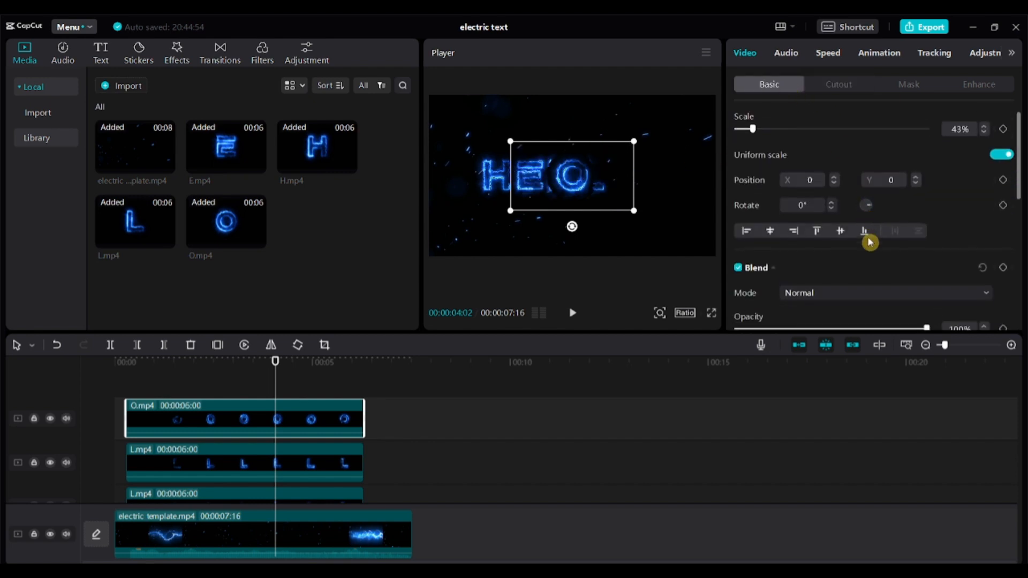
{"action": "left_click", "coordinate": [873, 276]}
{"action": "left_click", "coordinate": [834, 315]}
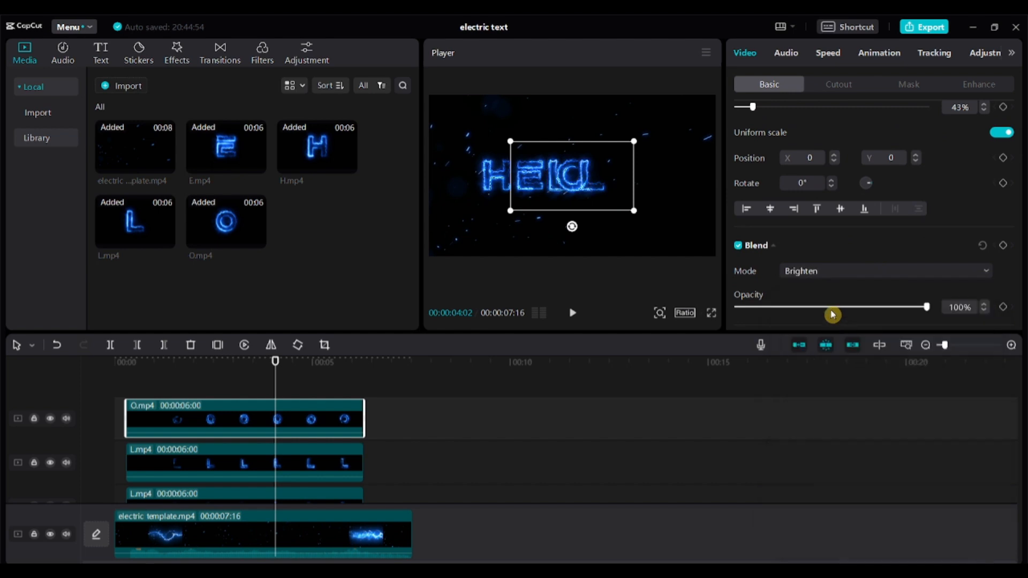
{"action": "left_click_drag", "start_coordinate": [566, 182], "coordinate": [618, 181]}
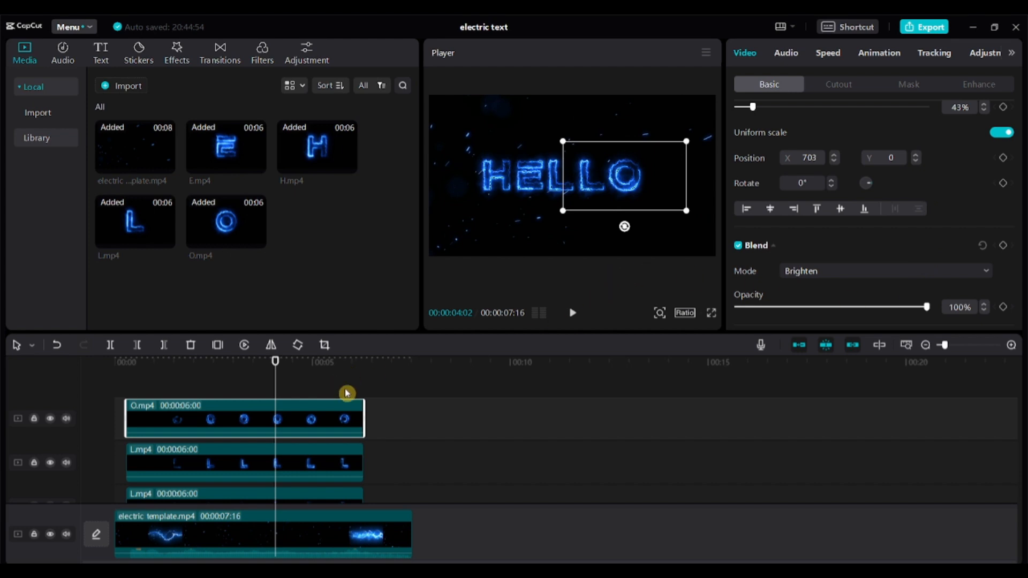
Play the finished HELLO sequence from the beginning
{"action": "left_click", "coordinate": [401, 385]}
{"action": "left_click", "coordinate": [114, 384]}
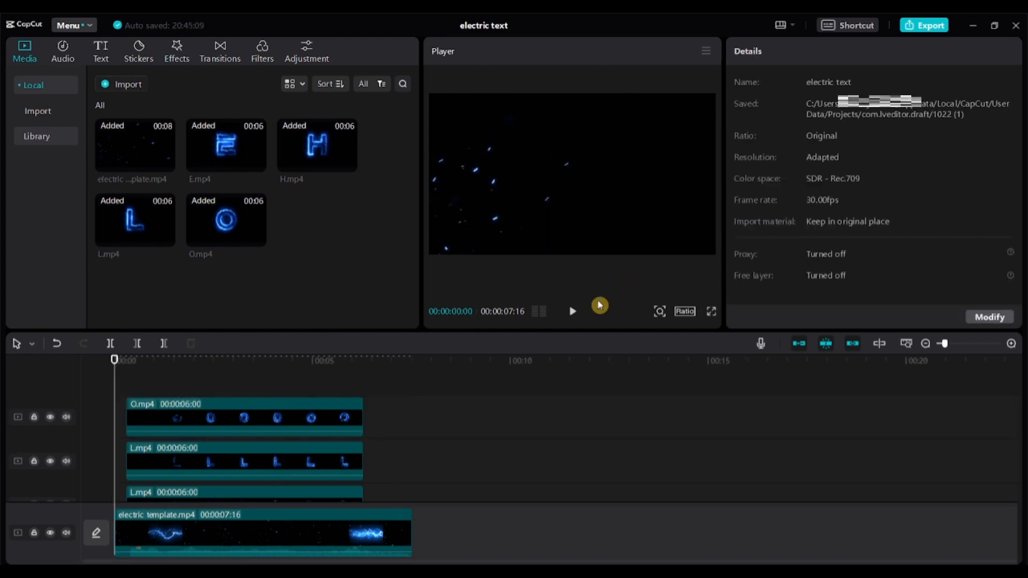
{"action": "left_click", "coordinate": [571, 314]}
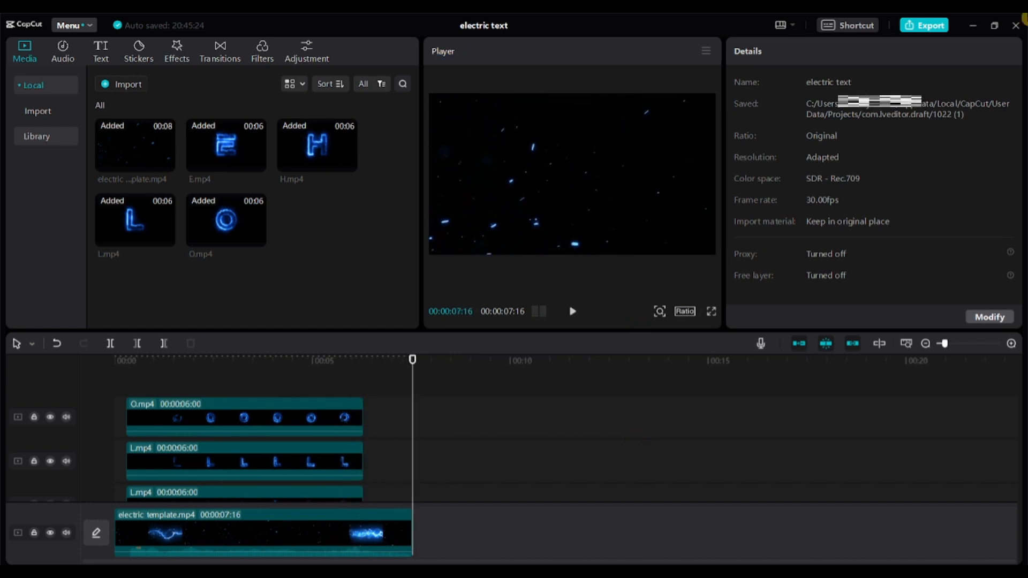
Export the video titled "electric text" at 1080P, H.264, mp4 and 30fps, without sharing it online
{"action": "left_click", "coordinate": [931, 23]}
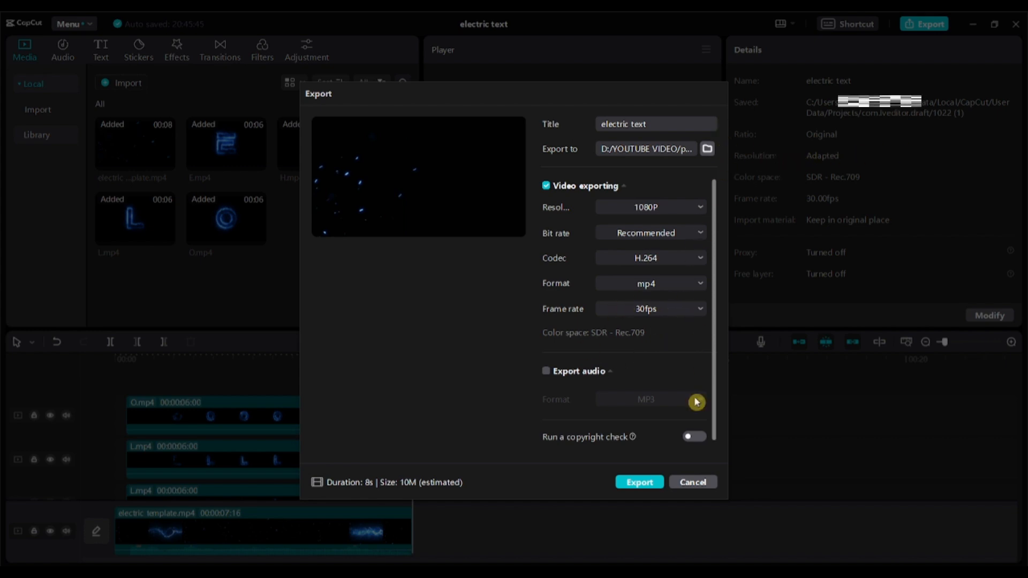
{"action": "left_click", "coordinate": [641, 483]}
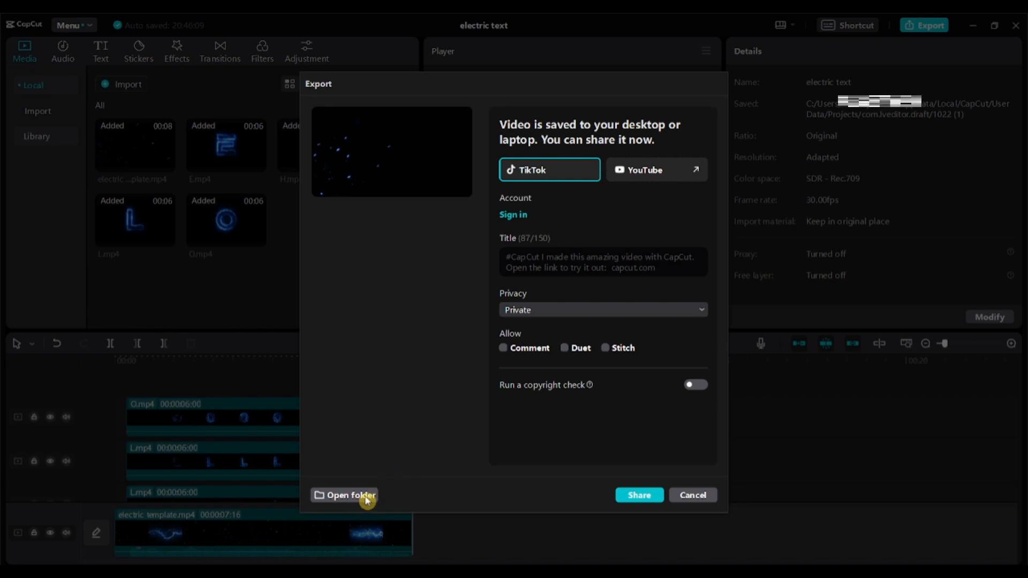
{"action": "left_click", "coordinate": [696, 497]}
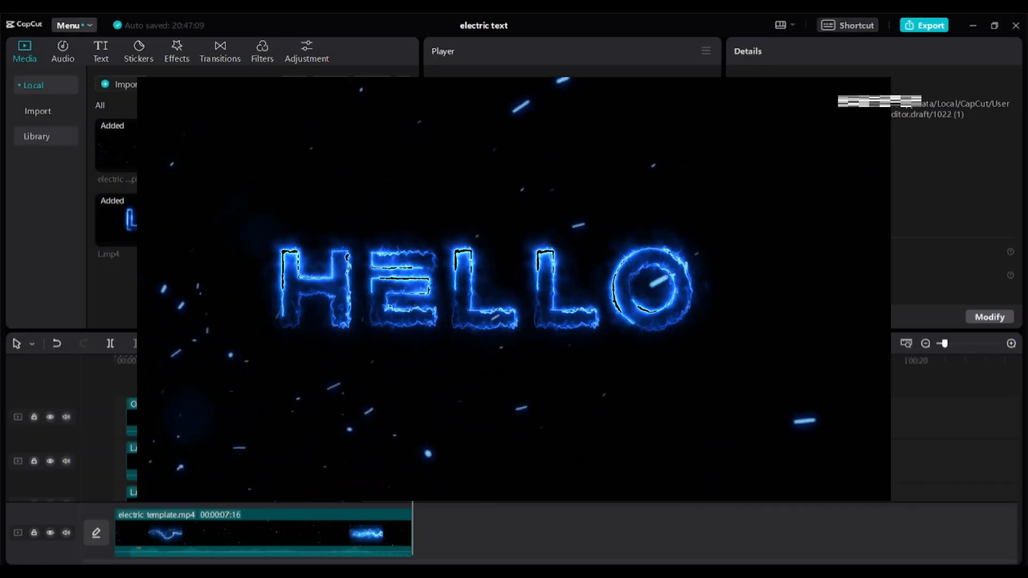